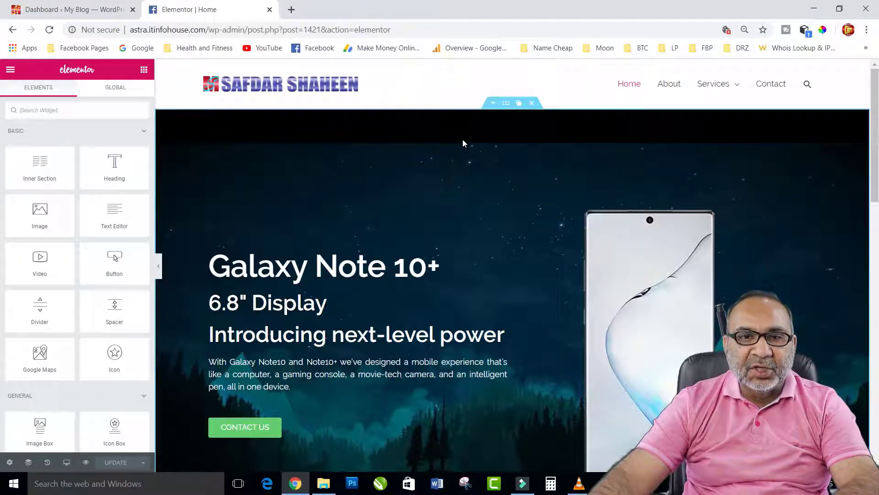
Step: Search the widgets for "social" and add the Social Icons widget to the empty area below the gallery section
{"action": "scroll", "coordinate": [427, 161], "scroll_direction": "down", "scroll_amount": 8}
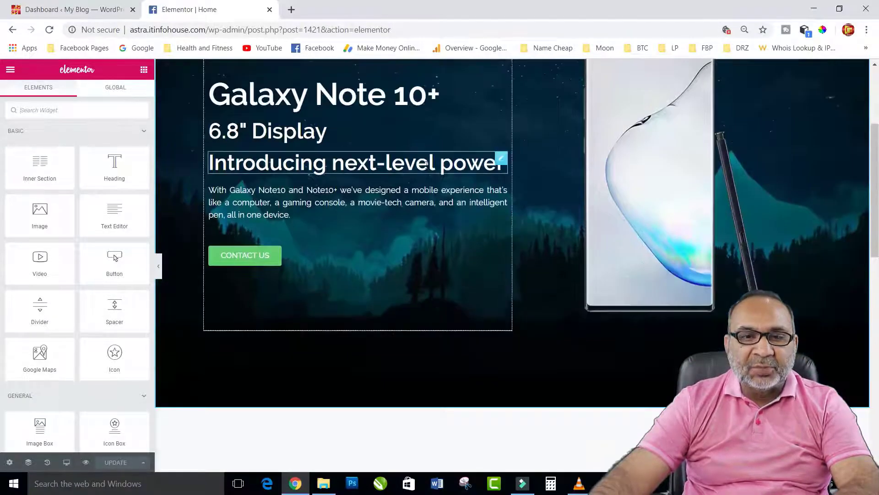
{"action": "scroll", "coordinate": [426, 171], "scroll_direction": "down", "scroll_amount": 1}
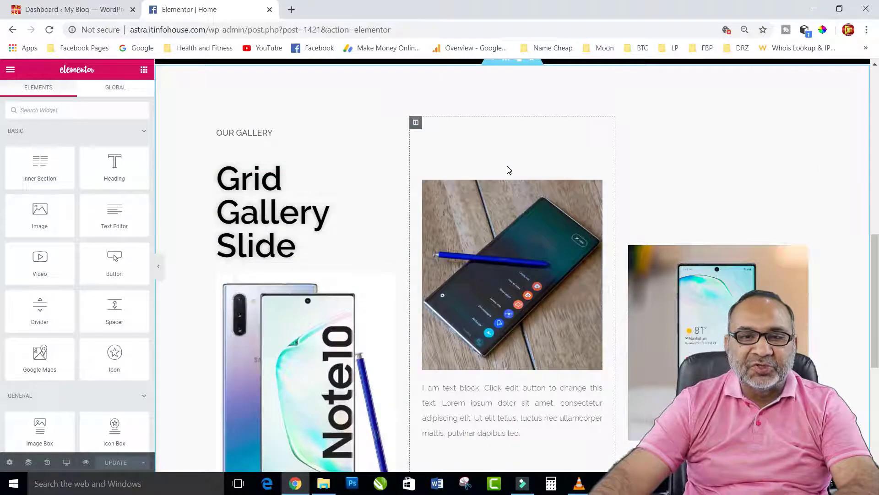
{"action": "scroll", "coordinate": [507, 170], "scroll_direction": "down", "scroll_amount": 3}
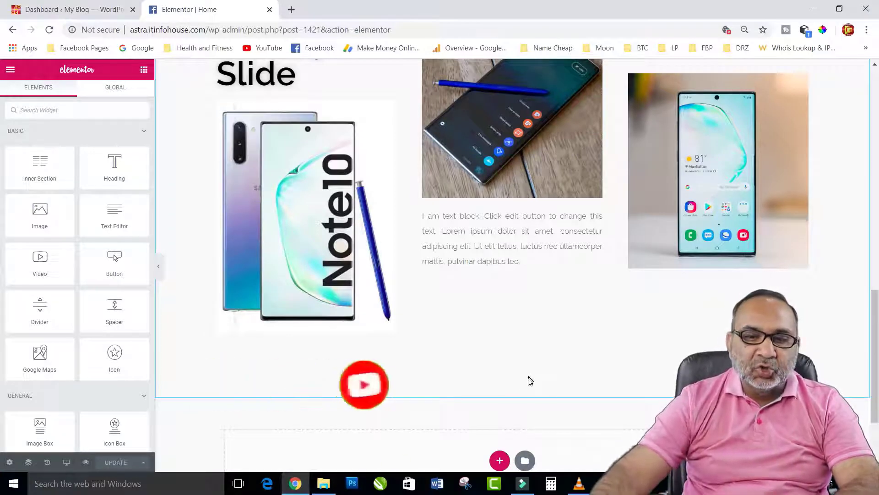
{"action": "scroll", "coordinate": [455, 372], "scroll_direction": "down", "scroll_amount": 3}
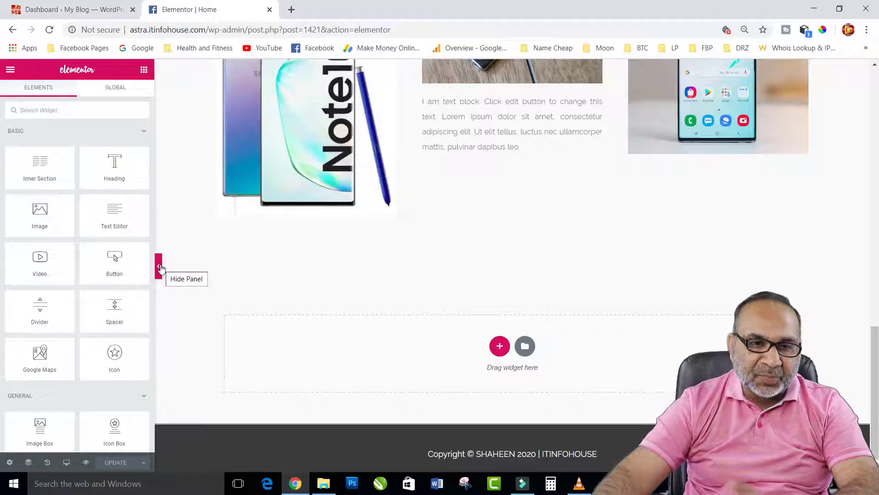
{"action": "left_click", "coordinate": [54, 110]}
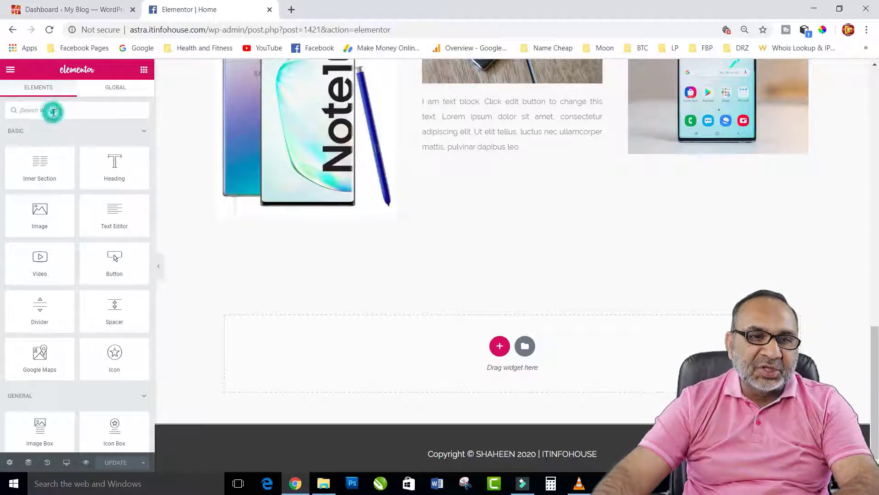
{"action": "type", "text": "social"}
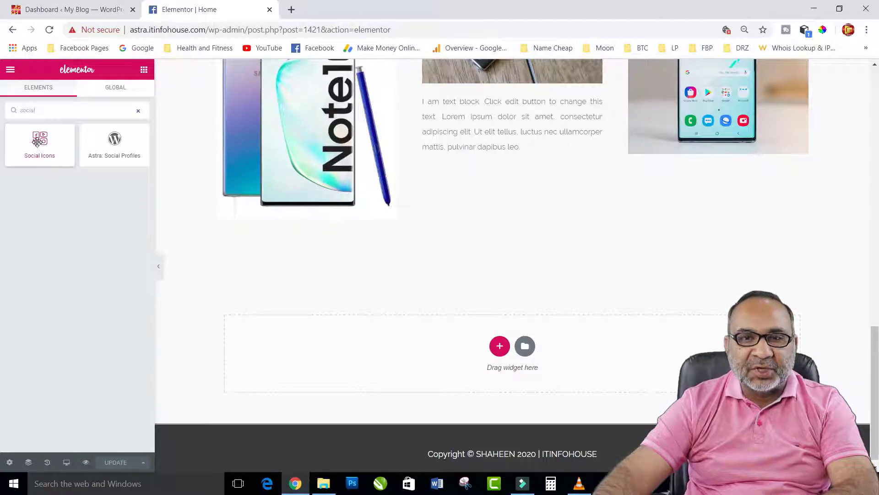
{"action": "left_click_drag", "start_coordinate": [37, 143], "coordinate": [326, 352]}
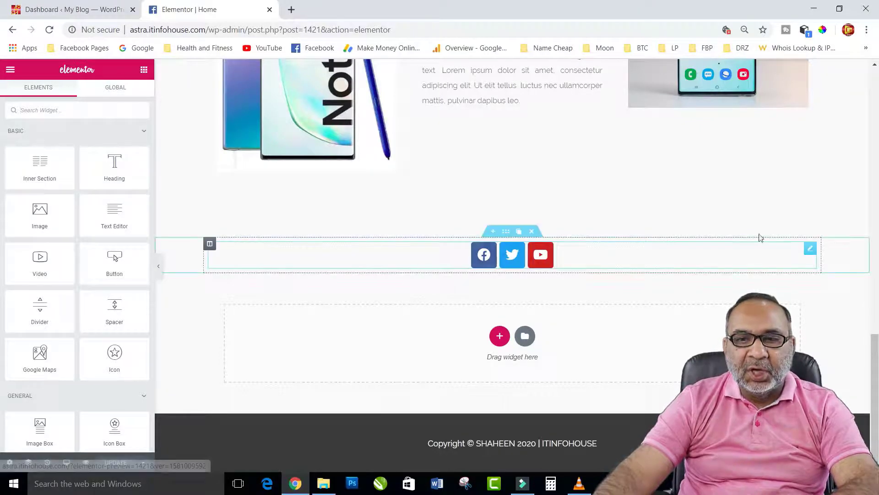
Step: Remove the Youtube item from the Social Icons widget and expand the Facebook item's settings
{"action": "left_click", "coordinate": [812, 250]}
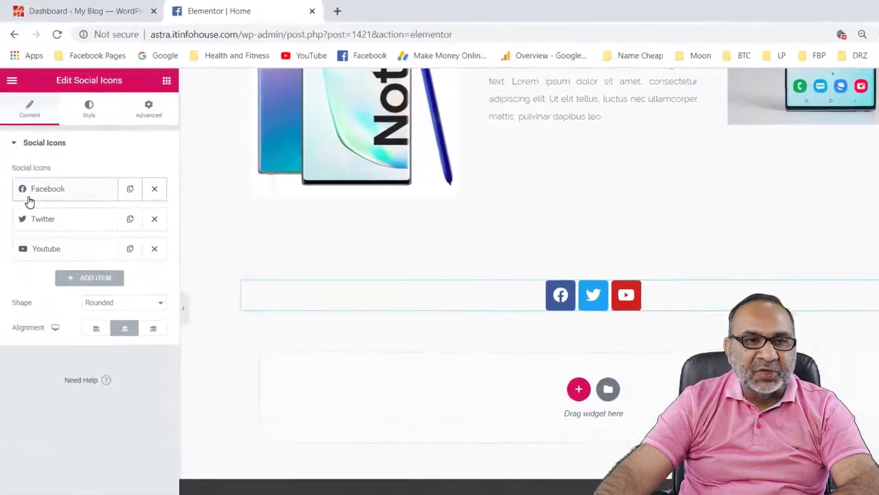
{"action": "left_click", "coordinate": [152, 113]}
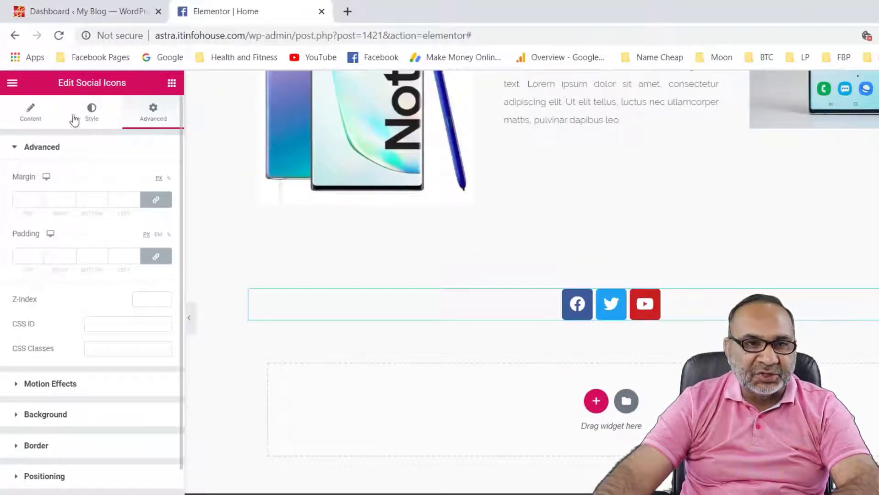
{"action": "left_click", "coordinate": [29, 112]}
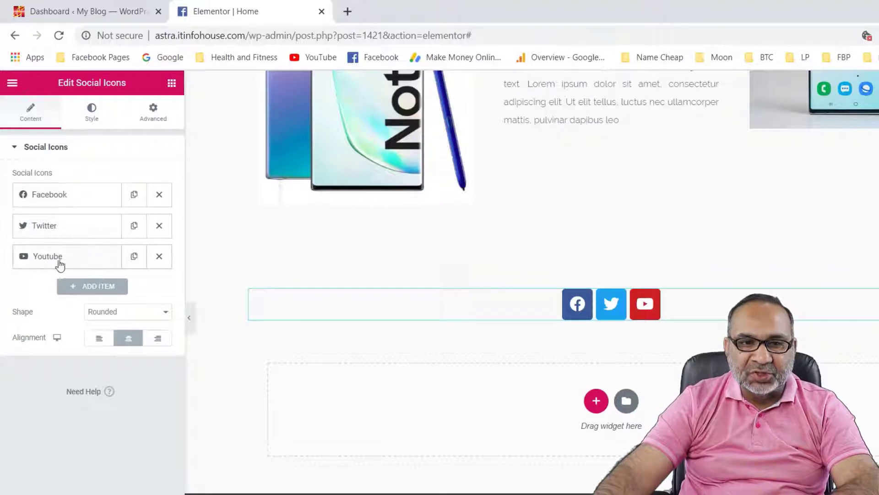
{"action": "left_click", "coordinate": [159, 258]}
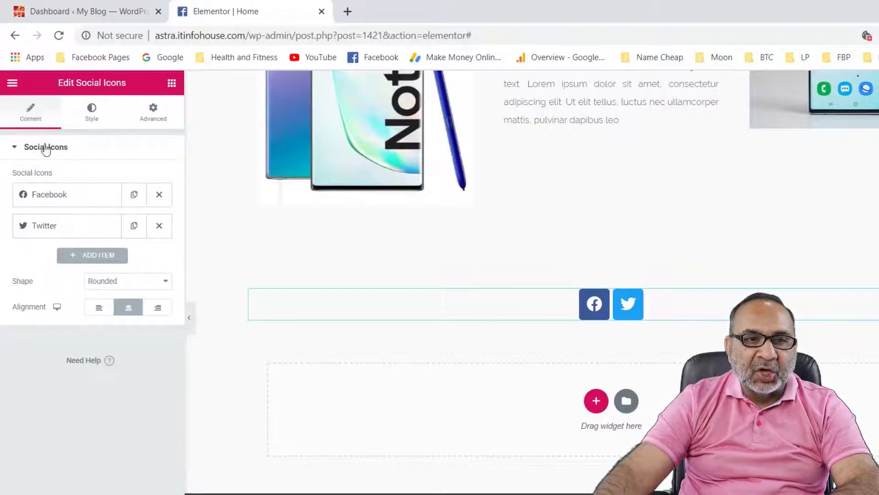
{"action": "left_click", "coordinate": [30, 112]}
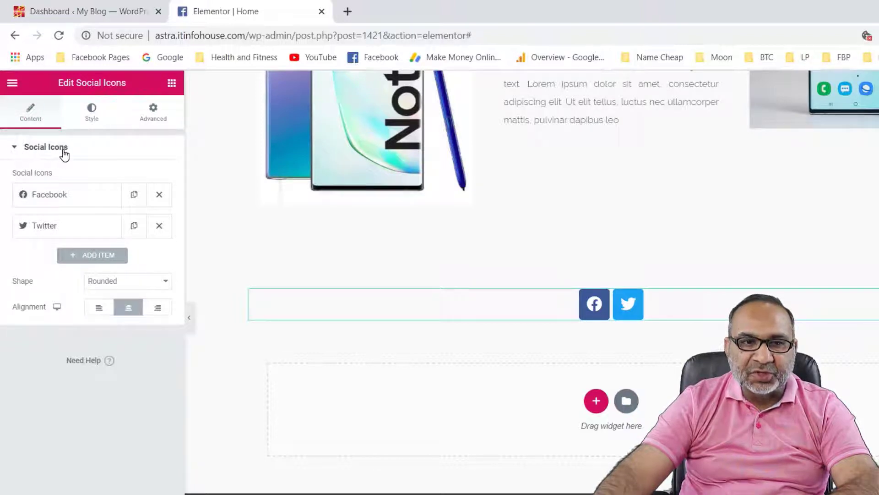
{"action": "left_click", "coordinate": [97, 198]}
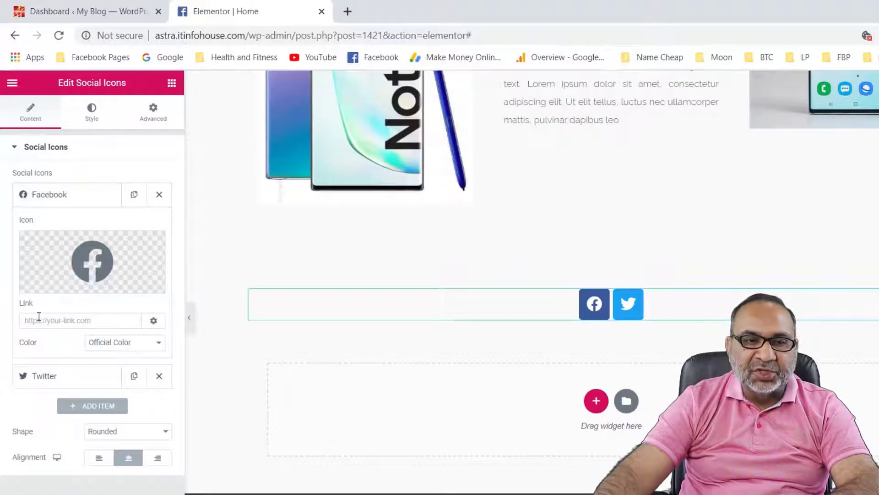
Step: Filter all icons in the icon library by "fac" and set the Facebook item's icon to Facebook Square
{"action": "mouse_move", "coordinate": [36, 275]}
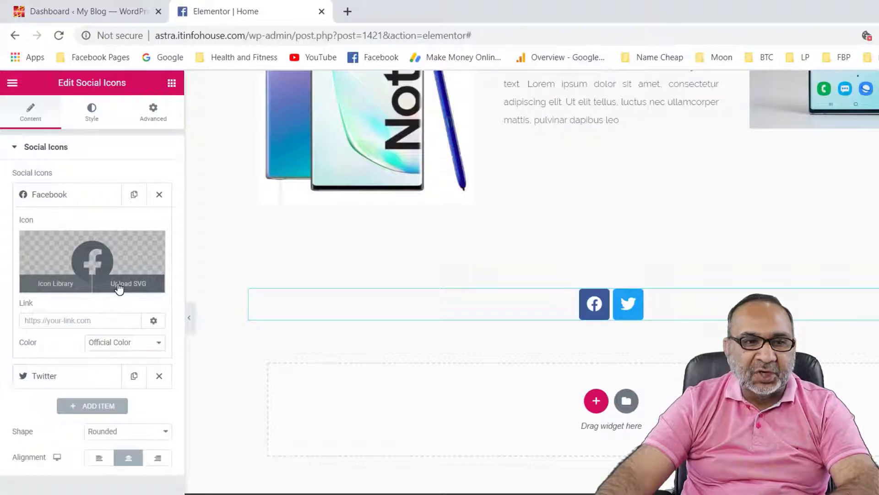
{"action": "left_click", "coordinate": [59, 282]}
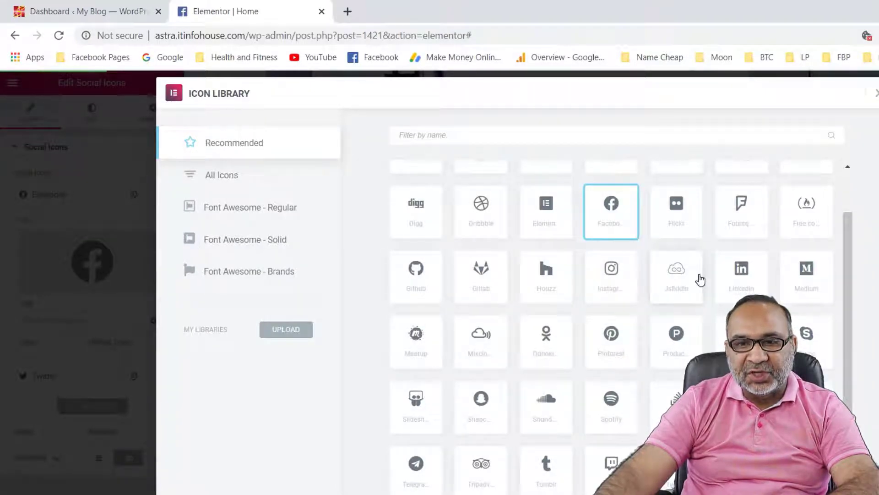
{"action": "scroll", "coordinate": [699, 277], "scroll_direction": "down", "scroll_amount": 3}
{"action": "scroll", "coordinate": [681, 302], "scroll_direction": "up", "scroll_amount": 4}
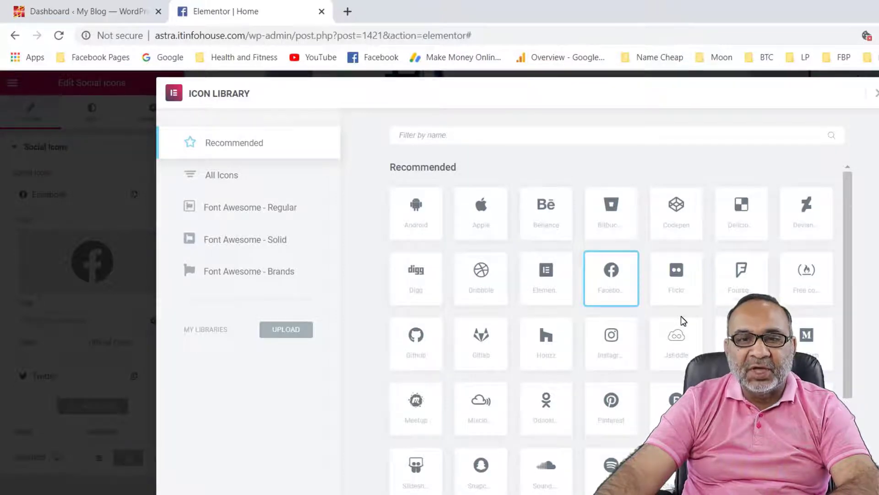
{"action": "scroll", "coordinate": [681, 320], "scroll_direction": "down", "scroll_amount": 3}
{"action": "scroll", "coordinate": [681, 320], "scroll_direction": "down", "scroll_amount": 1}
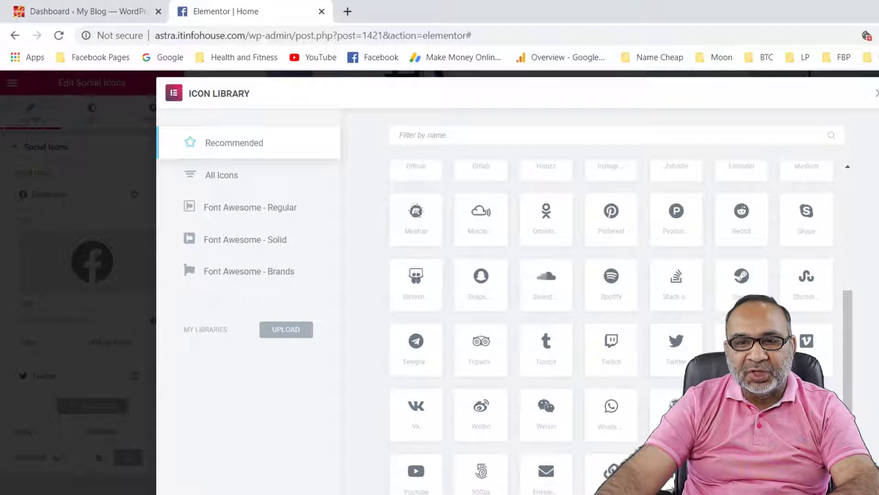
{"action": "scroll", "coordinate": [574, 337], "scroll_direction": "up", "scroll_amount": 4}
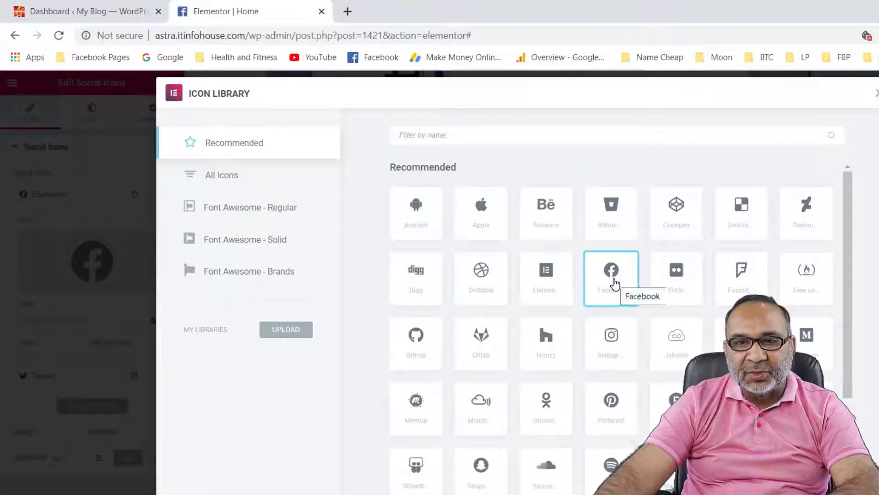
{"action": "left_click", "coordinate": [412, 133]}
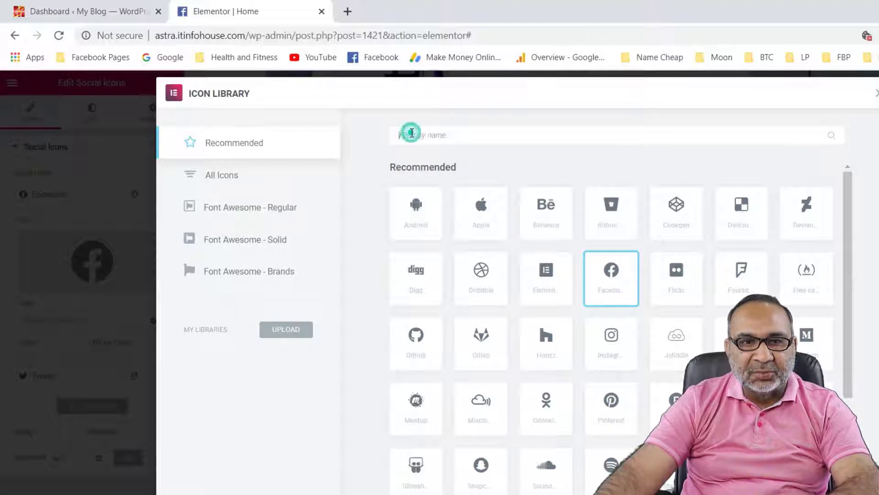
{"action": "type", "text": "fad"}
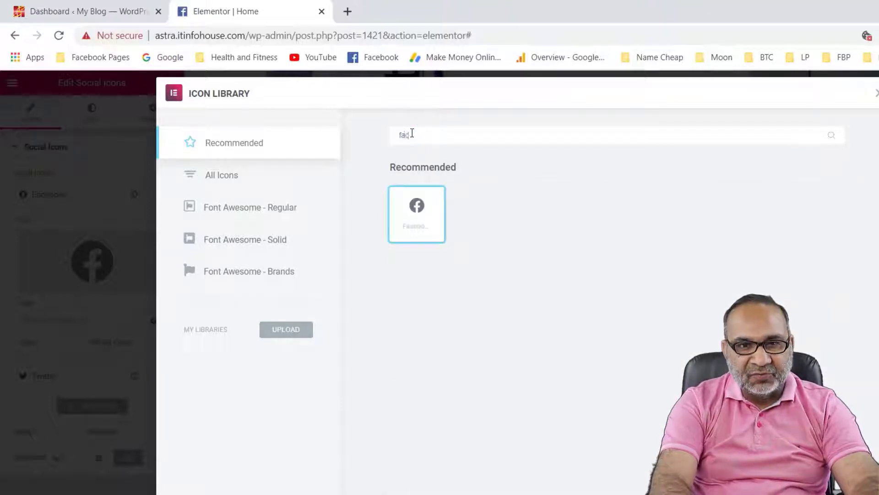
{"action": "left_click", "coordinate": [222, 175]}
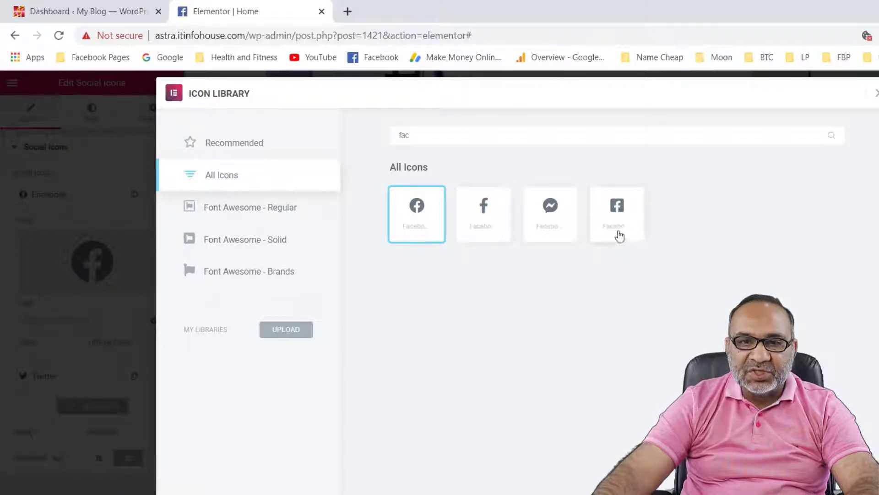
{"action": "left_click", "coordinate": [619, 213]}
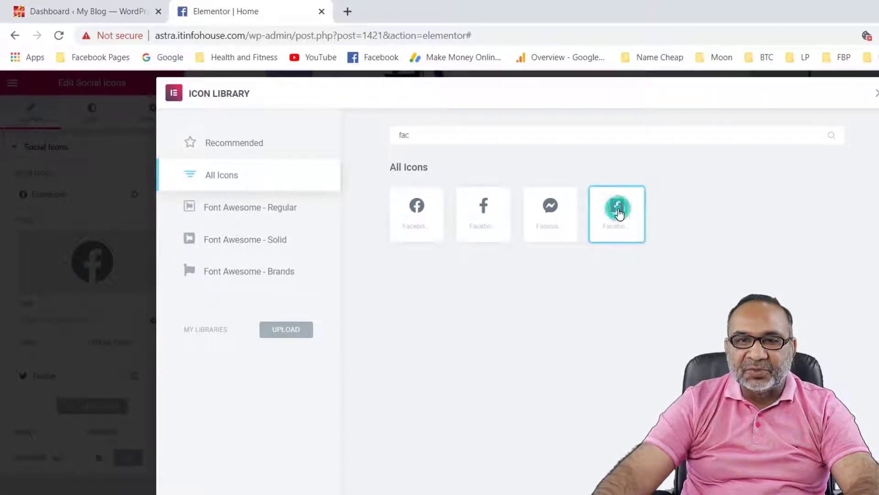
{"action": "left_click", "coordinate": [856, 493]}
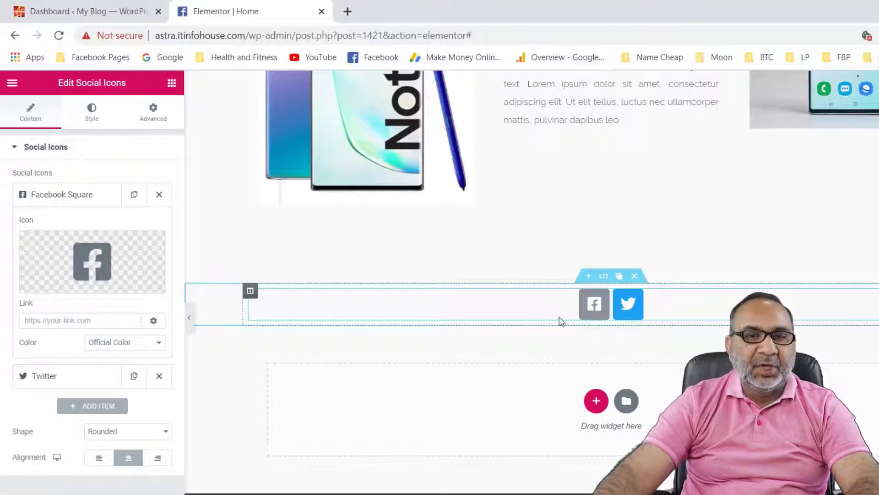
Step: Filter the recommended icons by "fa" and set the item's icon back to the round Facebook icon
{"action": "mouse_move", "coordinate": [88, 262]}
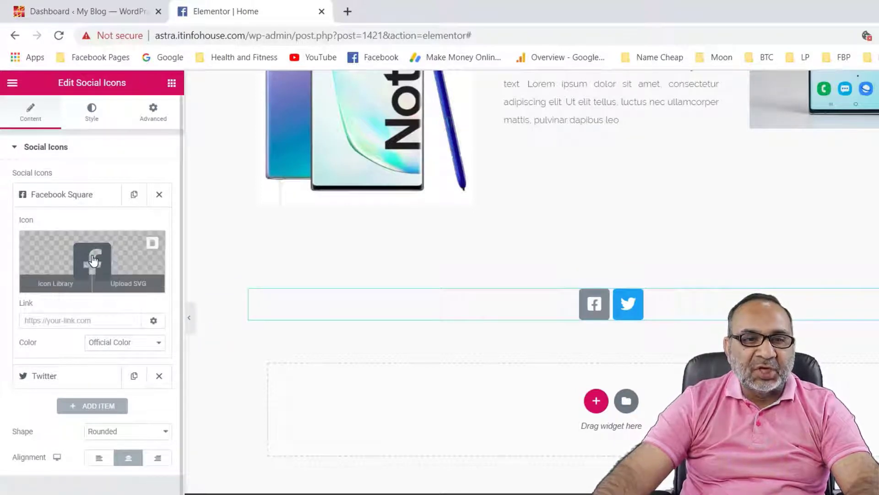
{"action": "left_click", "coordinate": [56, 283]}
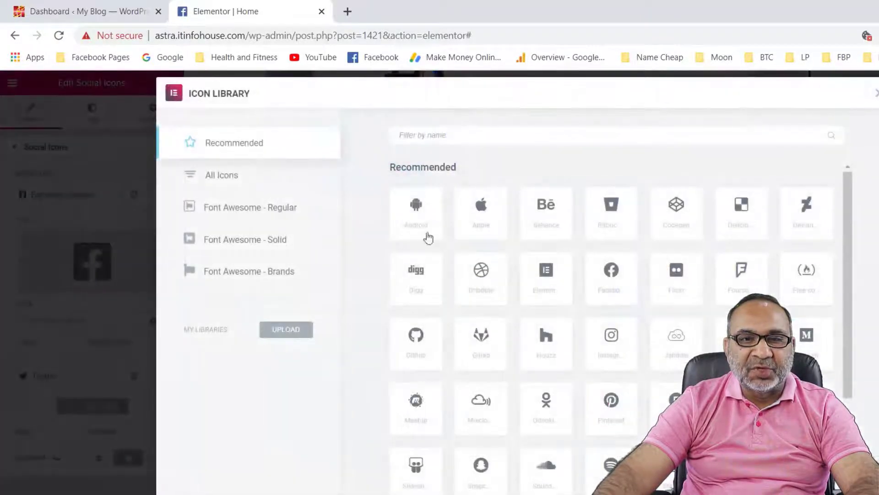
{"action": "left_click", "coordinate": [453, 135]}
{"action": "type", "text": "fa"}
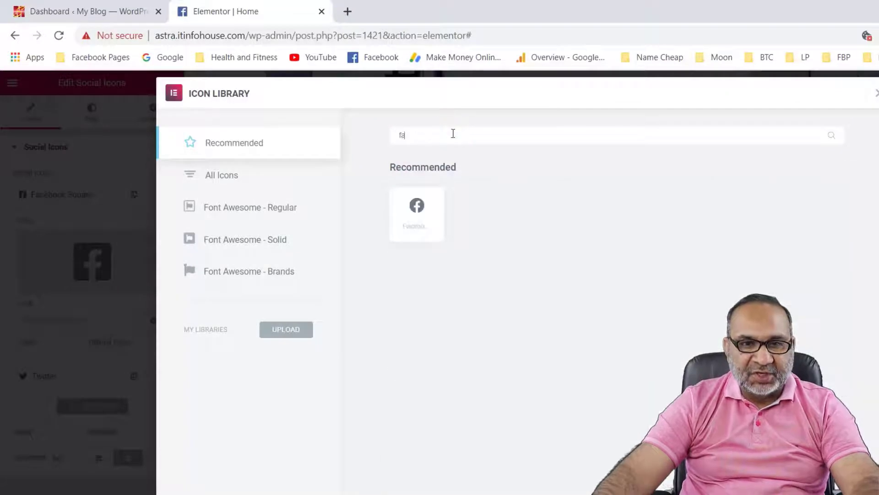
{"action": "left_click", "coordinate": [417, 215]}
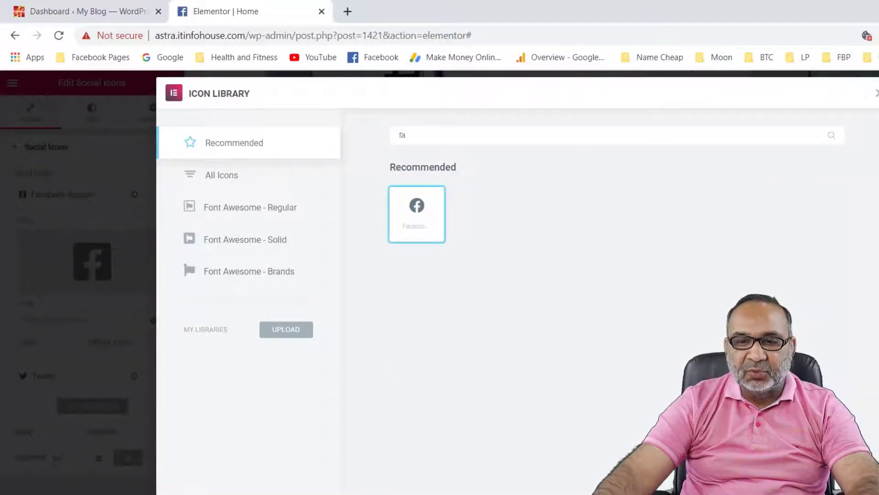
{"action": "left_click", "coordinate": [866, 494]}
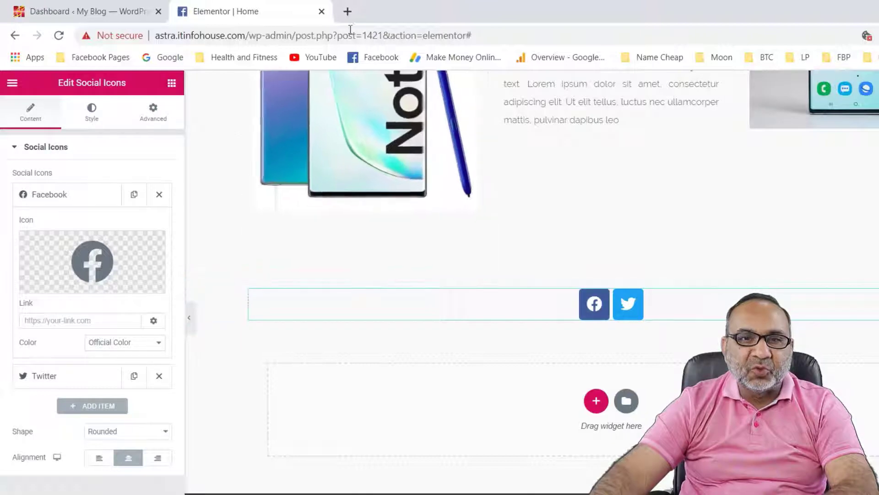
Step: Open Facebook in a new browser tab, go to the Information Technology in Urdu page and copy its address
{"action": "left_click", "coordinate": [344, 13]}
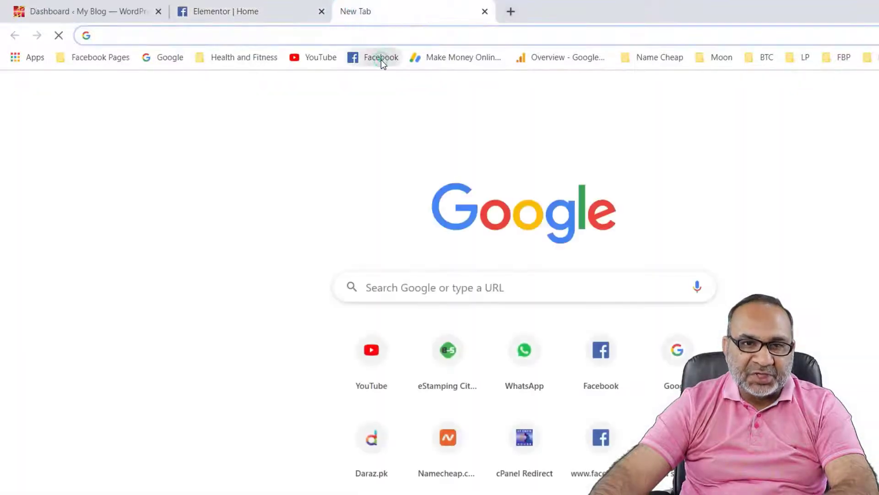
{"action": "left_click", "coordinate": [381, 58]}
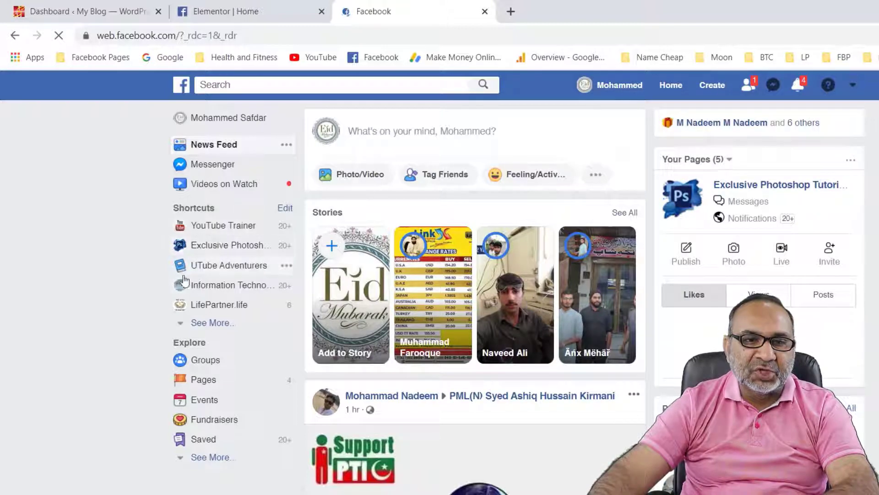
{"action": "left_click", "coordinate": [226, 290]}
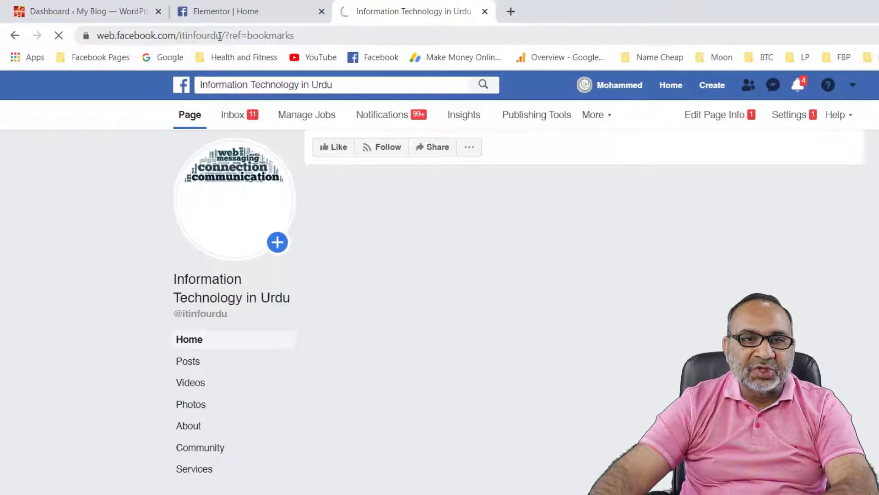
{"action": "left_click_drag", "start_coordinate": [221, 35], "coordinate": [73, 36]}
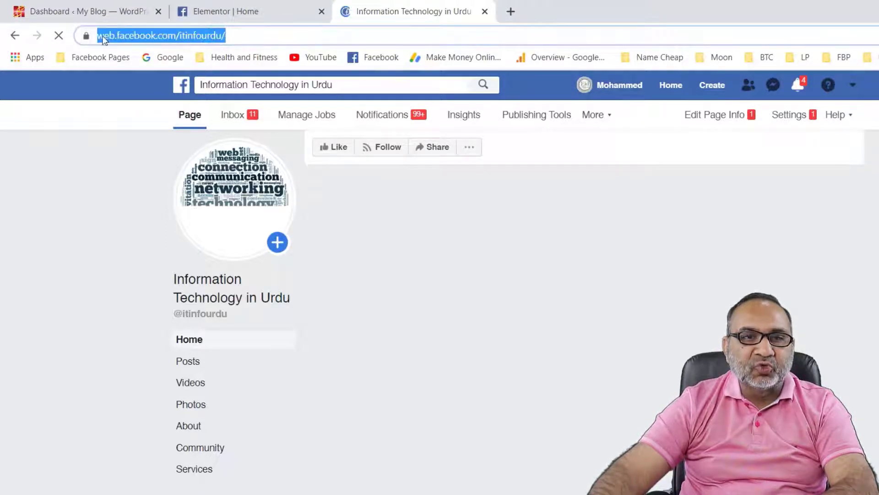
{"action": "right_click", "coordinate": [157, 36]}
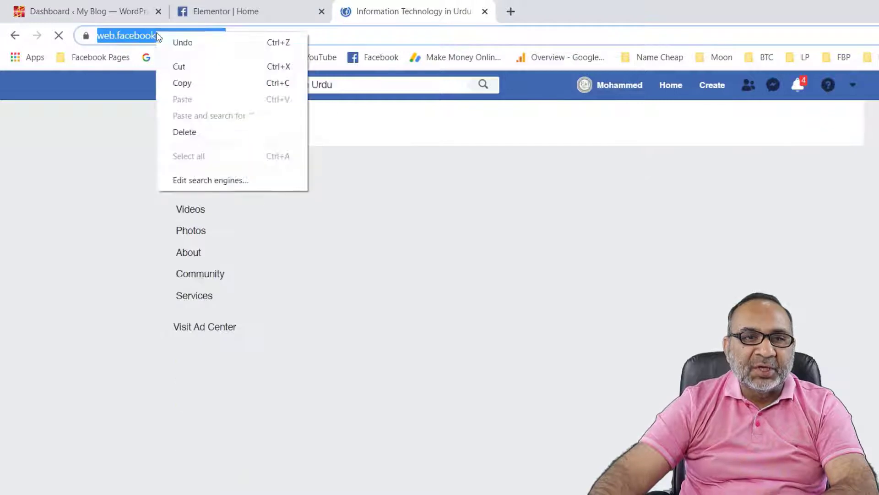
{"action": "left_click", "coordinate": [182, 84]}
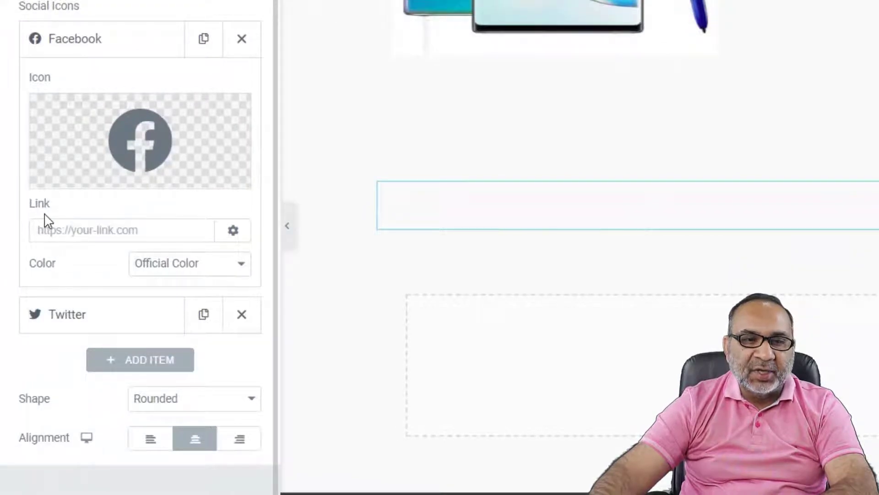
{"action": "left_click", "coordinate": [57, 231]}
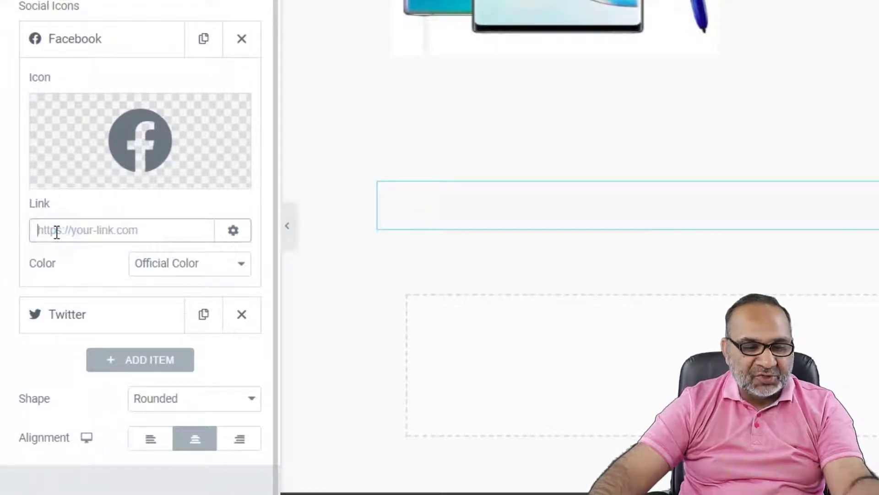
{"action": "key", "text": "ctrl+v"}
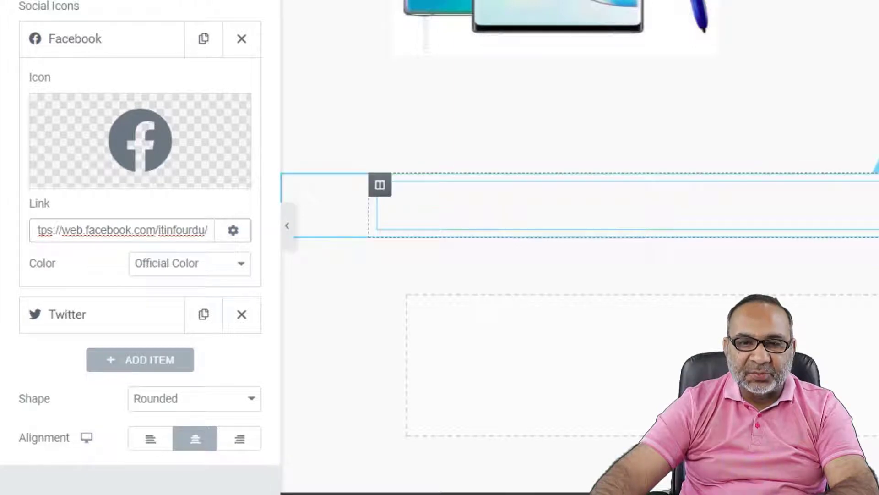
{"action": "left_click", "coordinate": [241, 265]}
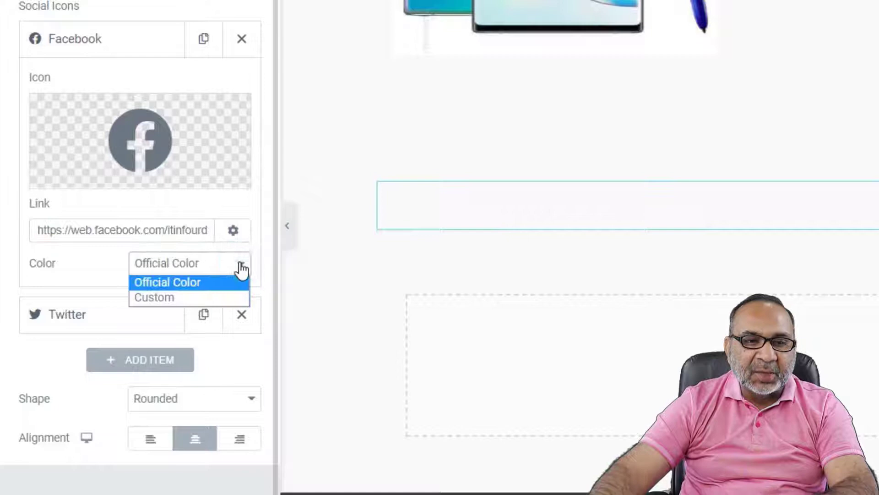
{"action": "left_click", "coordinate": [170, 297]}
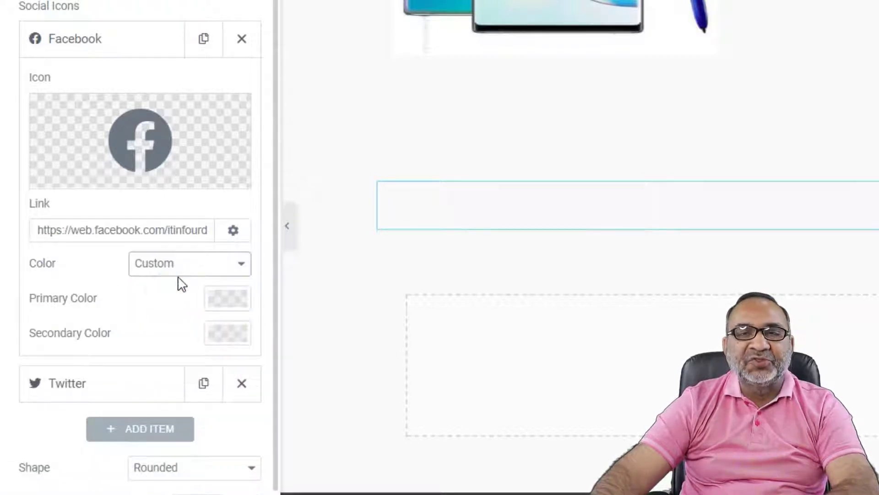
{"action": "scroll", "coordinate": [180, 283], "scroll_direction": "down", "scroll_amount": 2}
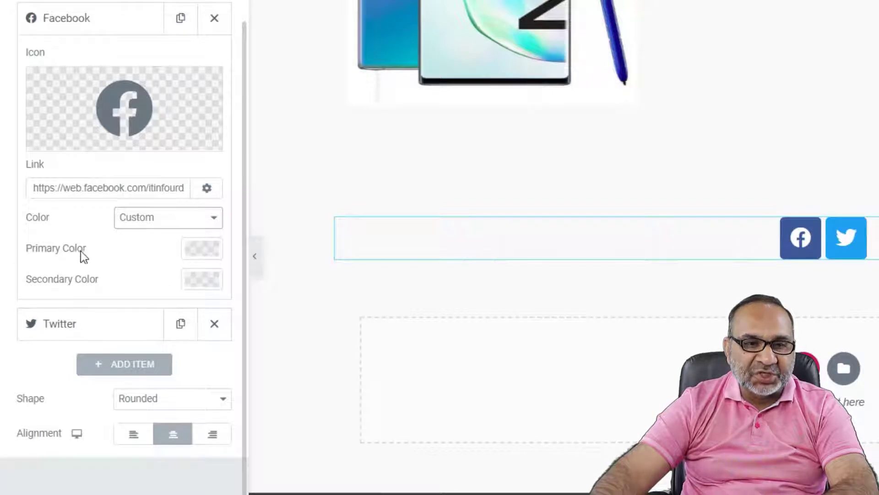
Step: Set the Facebook icon's primary color to bright red and its secondary color to the light green swatch
{"action": "left_click", "coordinate": [192, 254]}
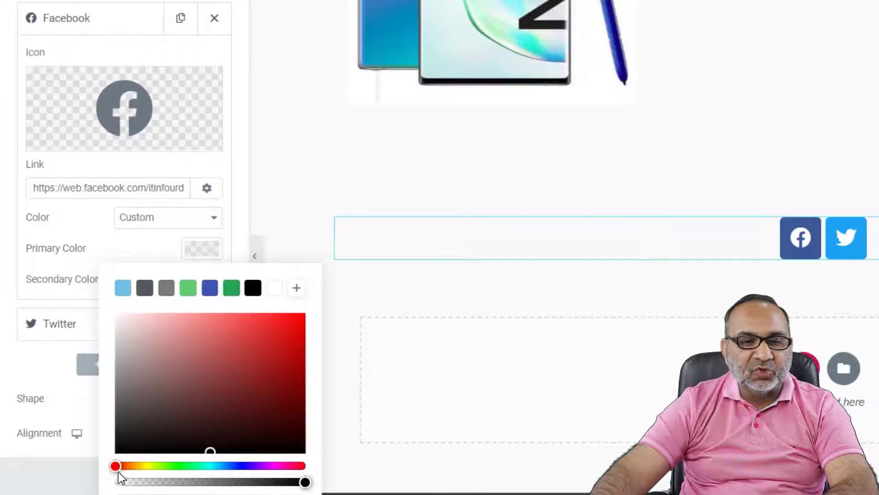
{"action": "left_click_drag", "start_coordinate": [117, 466], "coordinate": [305, 471]}
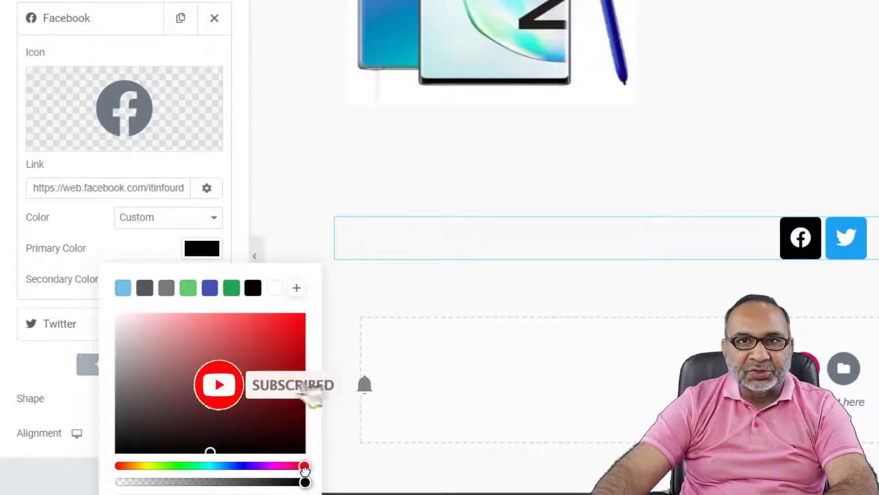
{"action": "left_click", "coordinate": [291, 318]}
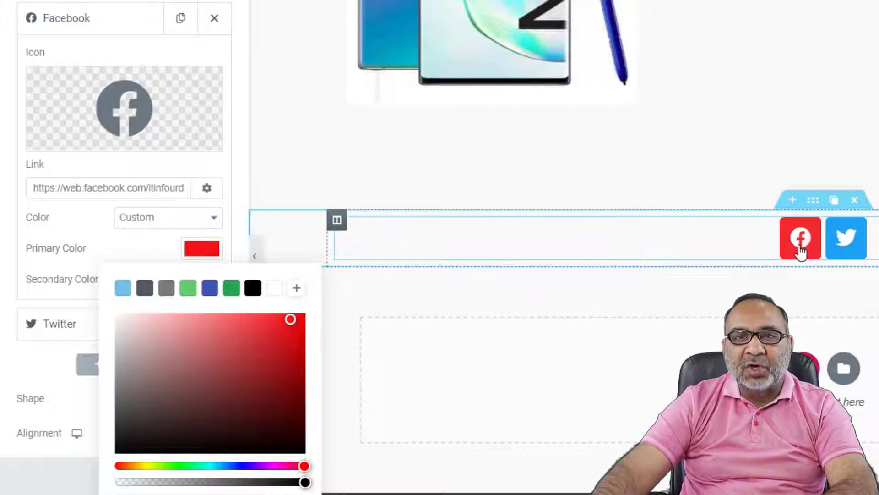
{"action": "left_click", "coordinate": [208, 251]}
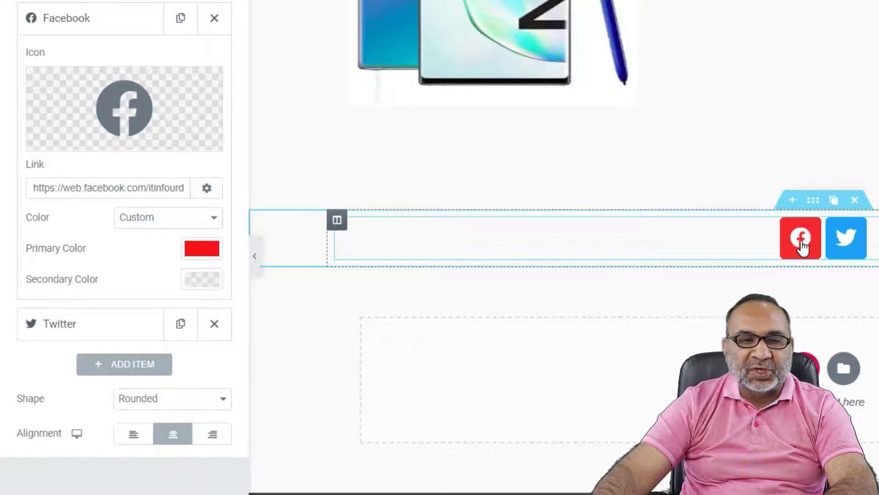
{"action": "left_click", "coordinate": [199, 284]}
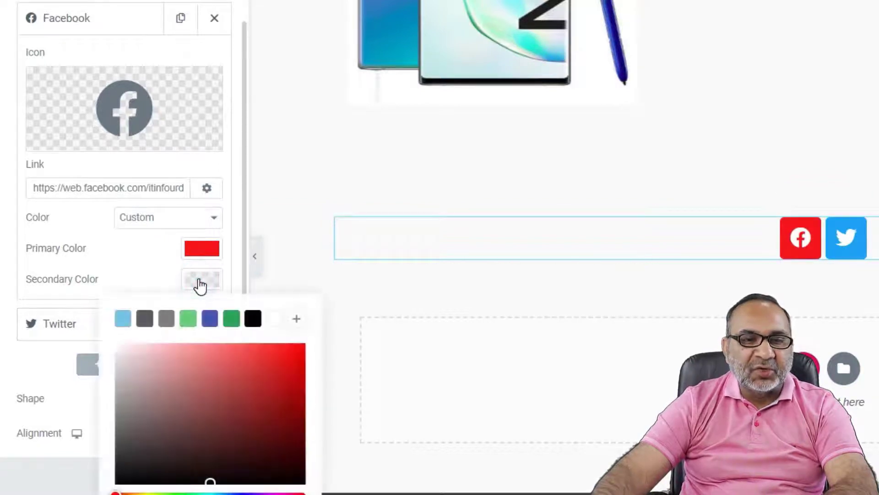
{"action": "left_click", "coordinate": [188, 320]}
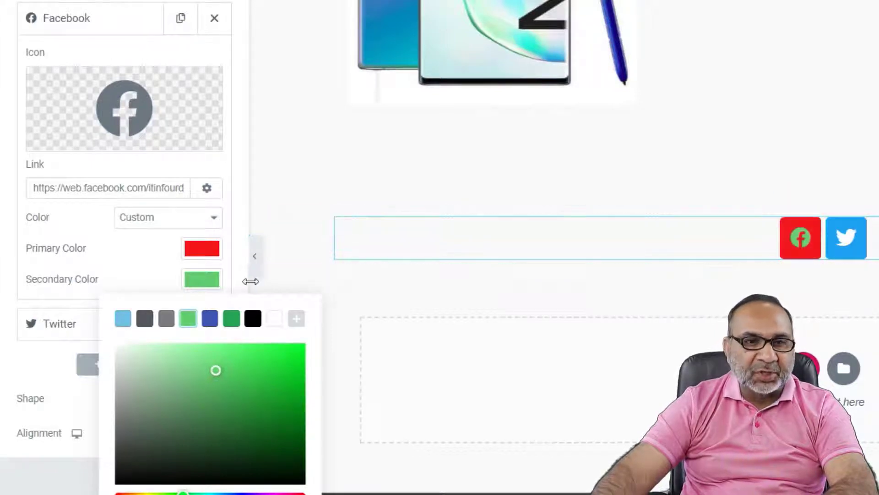
{"action": "left_click", "coordinate": [199, 282]}
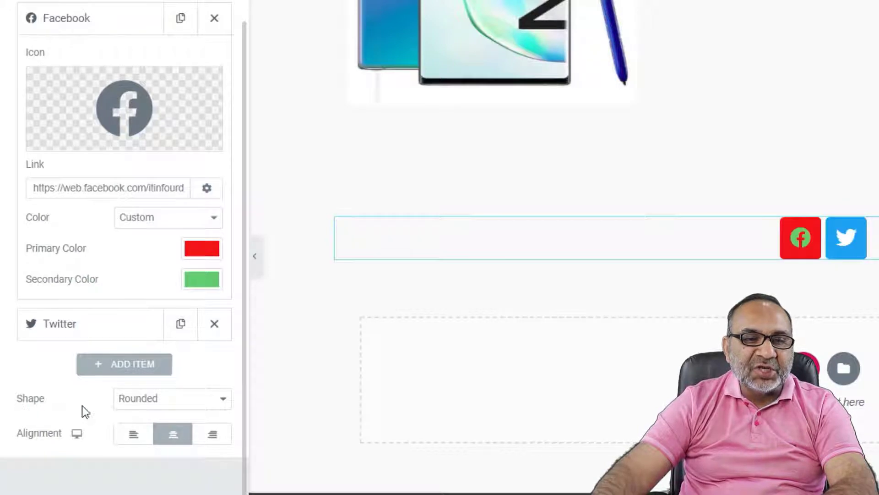
Step: Try the Square shape for the social icons and settle on Circle
{"action": "left_click", "coordinate": [219, 398]}
{"action": "left_click", "coordinate": [147, 429]}
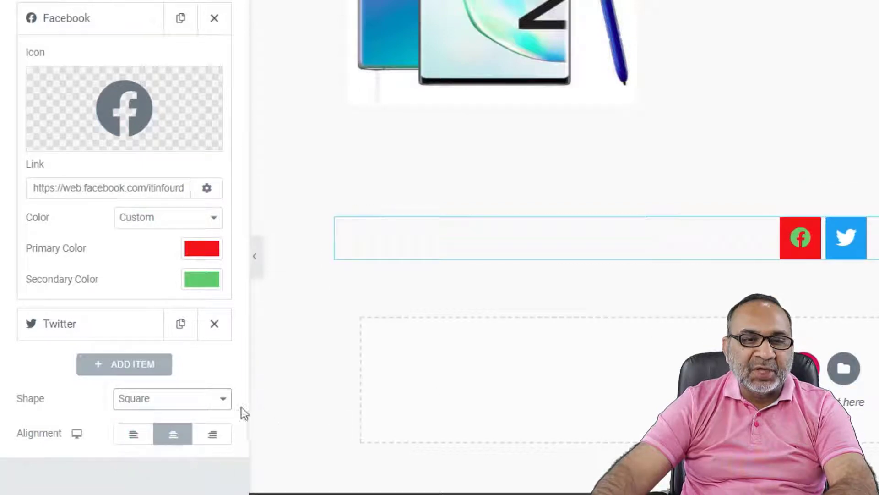
{"action": "left_click", "coordinate": [223, 398]}
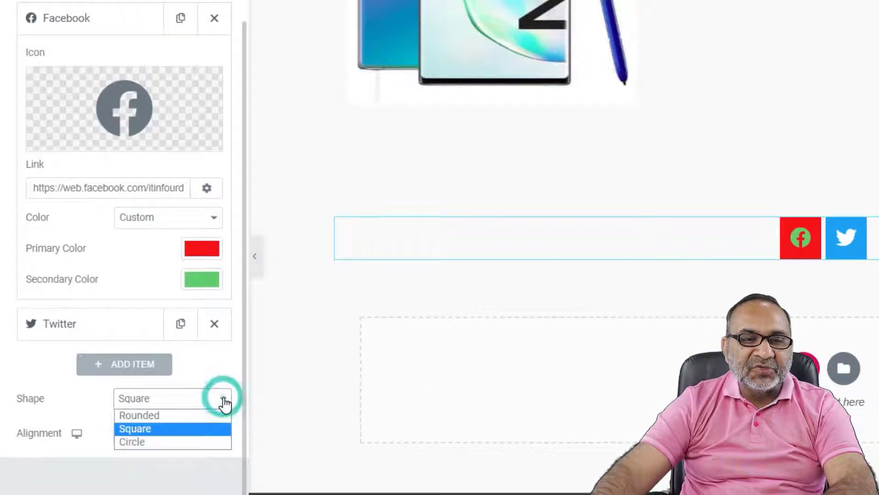
{"action": "left_click", "coordinate": [161, 443]}
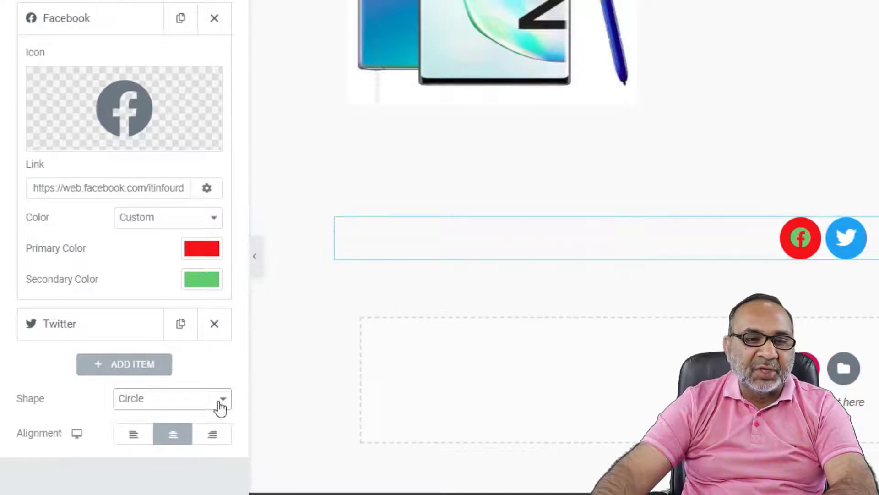
Step: Try left and right alignment for the social icons on desktop and return them to center
{"action": "left_click", "coordinate": [131, 438]}
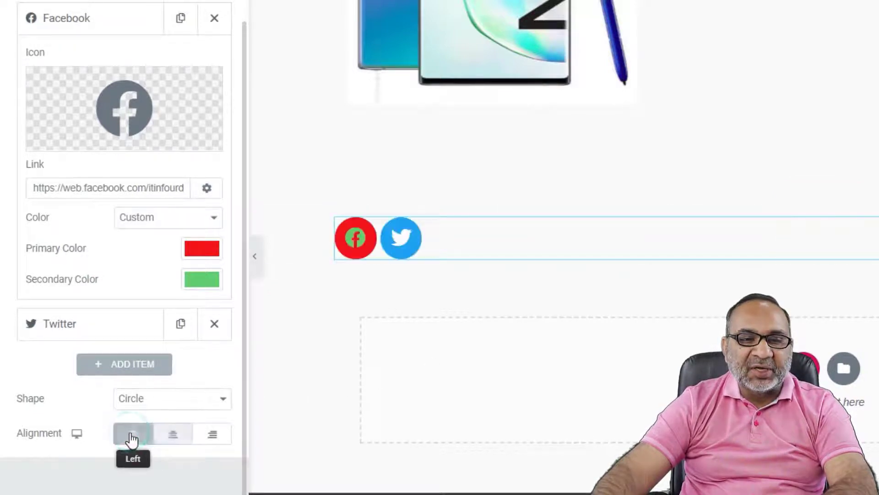
{"action": "left_click", "coordinate": [209, 436]}
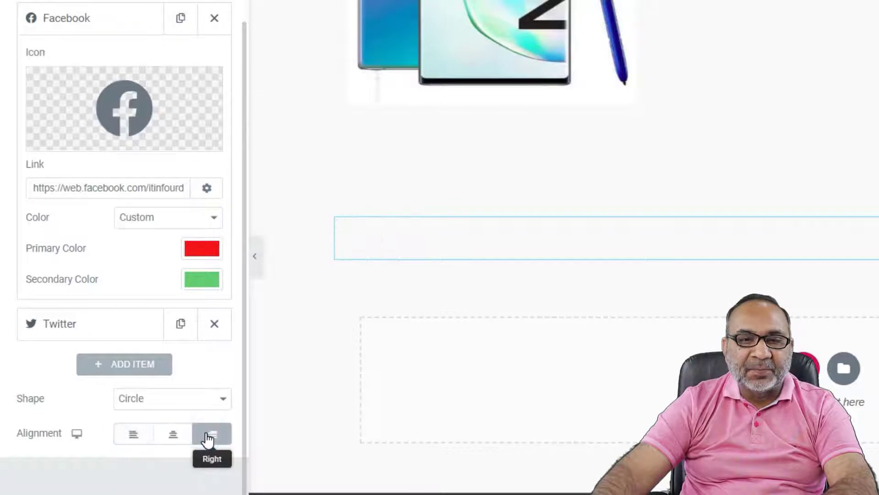
{"action": "left_click", "coordinate": [175, 436]}
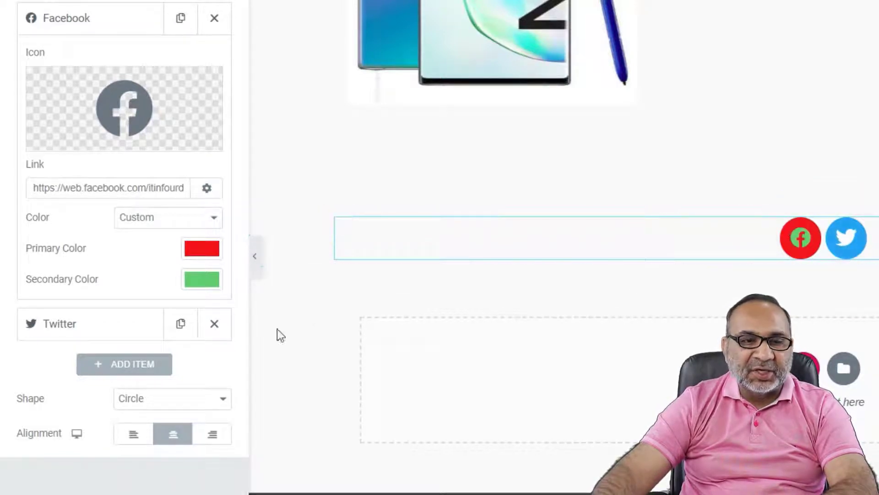
Step: Align the social icons to the left for the tablet view
{"action": "left_click", "coordinate": [76, 434]}
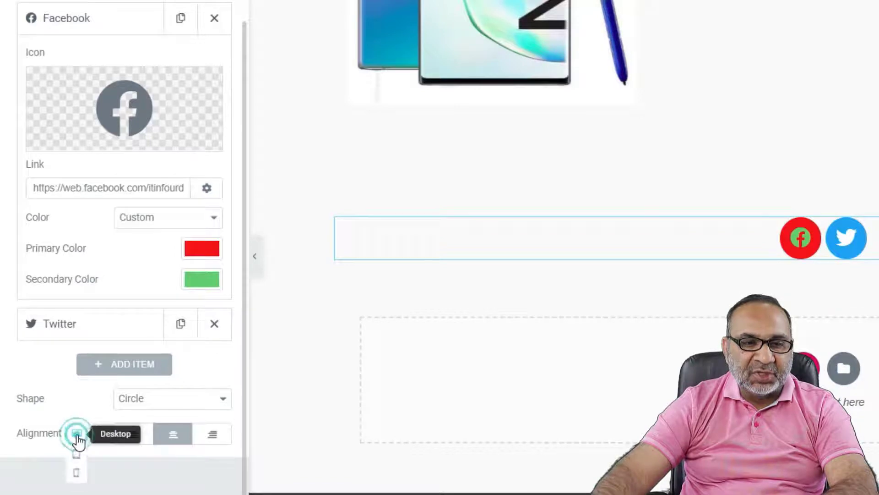
{"action": "left_click", "coordinate": [77, 456]}
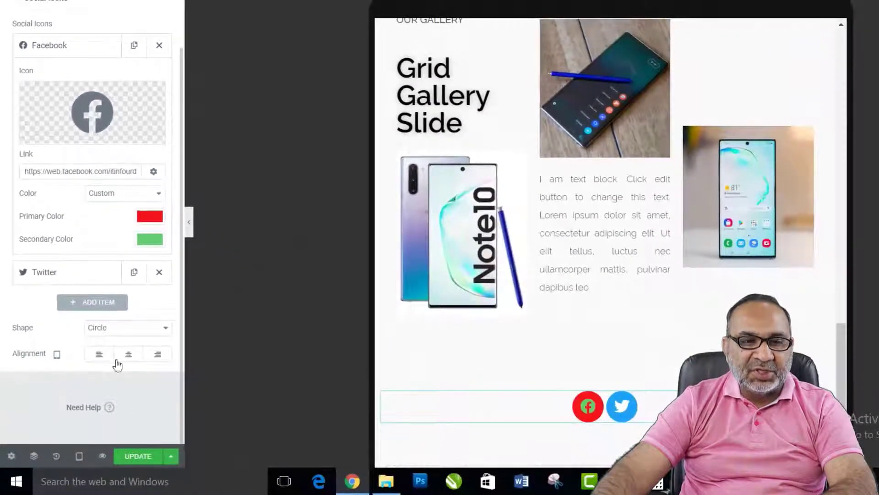
{"action": "left_click", "coordinate": [99, 359]}
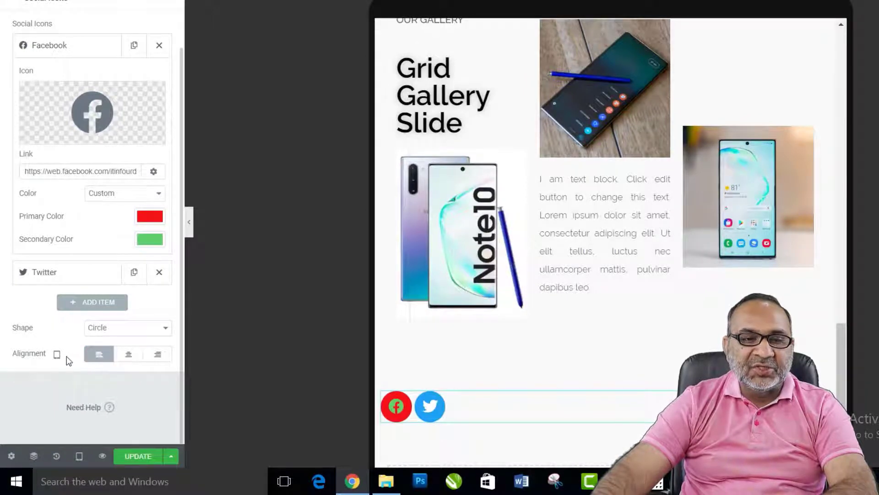
Step: Align the social icons to the right for the mobile view and return to the desktop view
{"action": "mouse_move", "coordinate": [57, 354]}
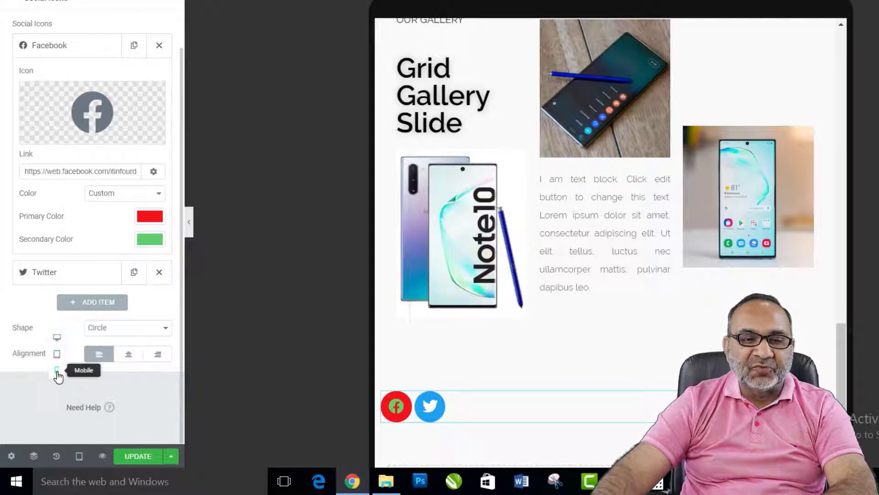
{"action": "left_click", "coordinate": [57, 372]}
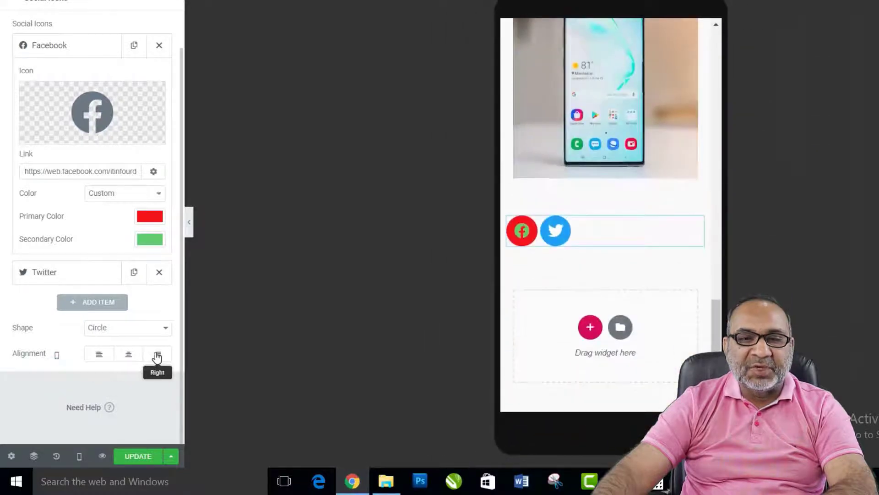
{"action": "left_click", "coordinate": [157, 355]}
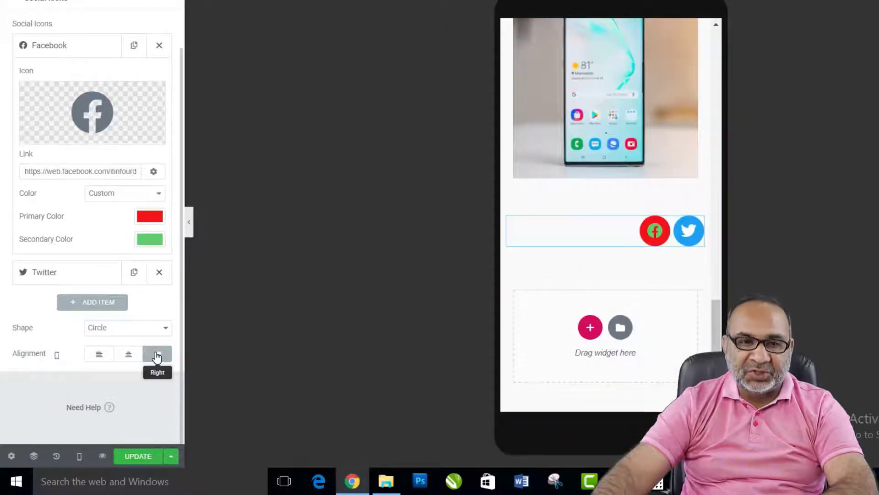
{"action": "mouse_move", "coordinate": [56, 353]}
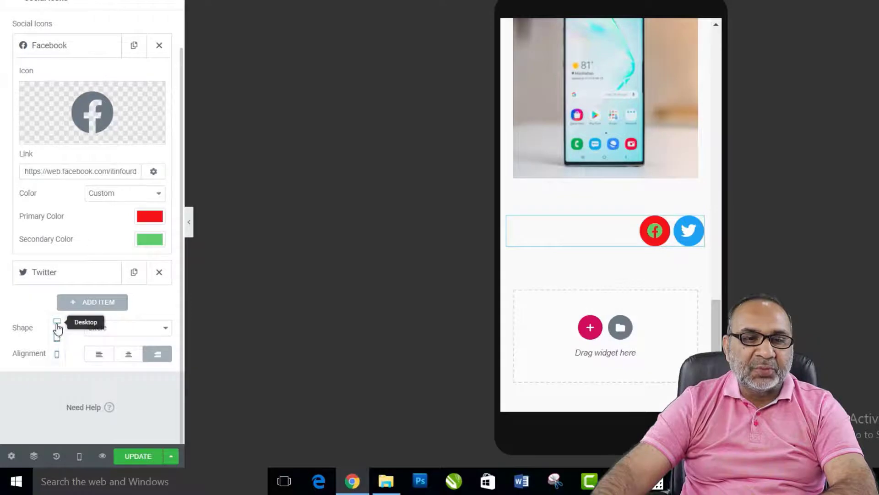
{"action": "left_click", "coordinate": [57, 324]}
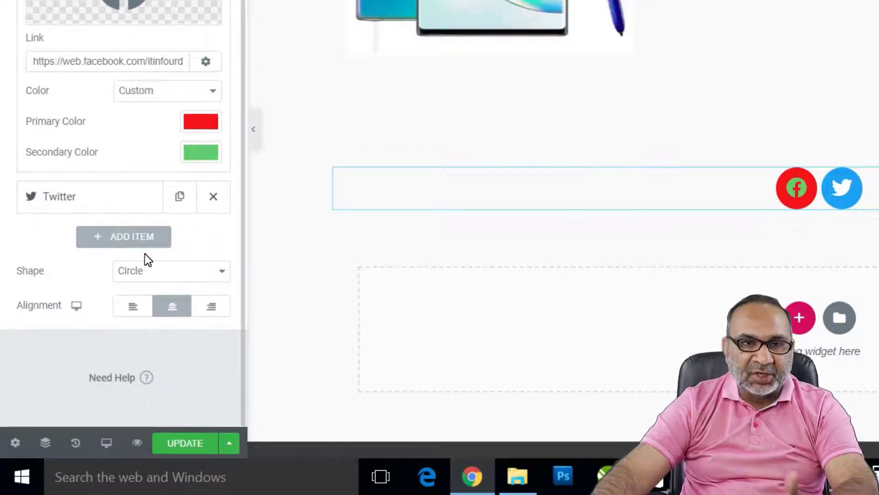
Step: Add a new social item with the recommended Youtube icon, browsing the Font Awesome Brands, Solid, Regular and All Icons sets before inserting it
{"action": "left_click", "coordinate": [117, 240]}
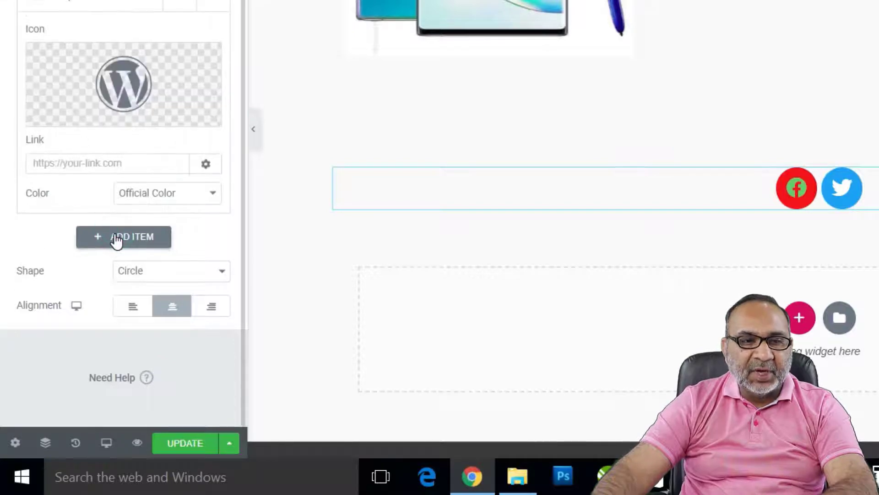
{"action": "mouse_move", "coordinate": [117, 128]}
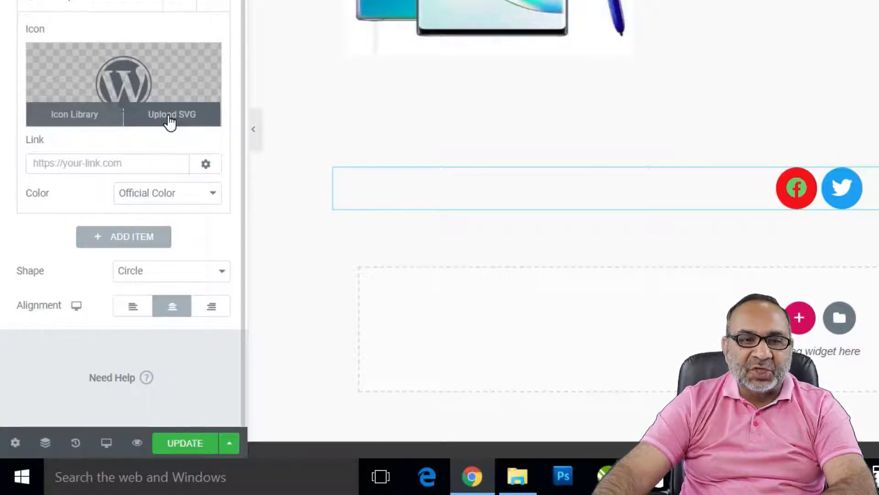
{"action": "left_click", "coordinate": [65, 118]}
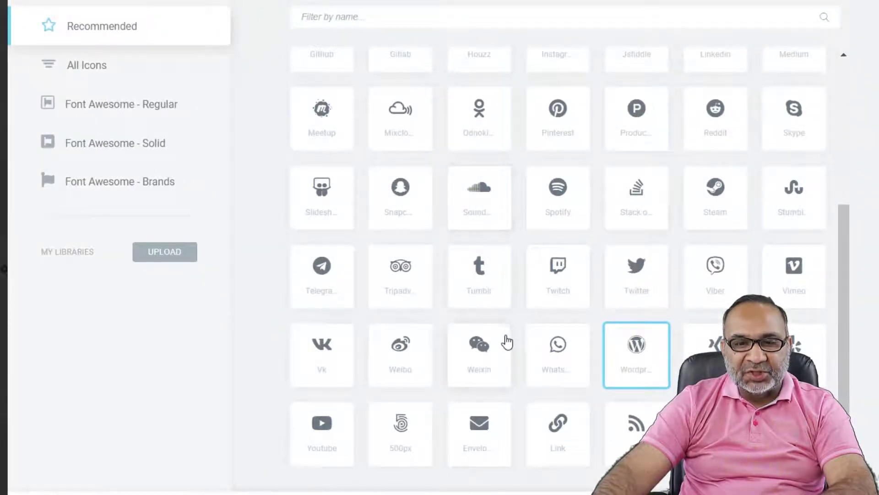
{"action": "scroll", "coordinate": [509, 342], "scroll_direction": "up", "scroll_amount": 5}
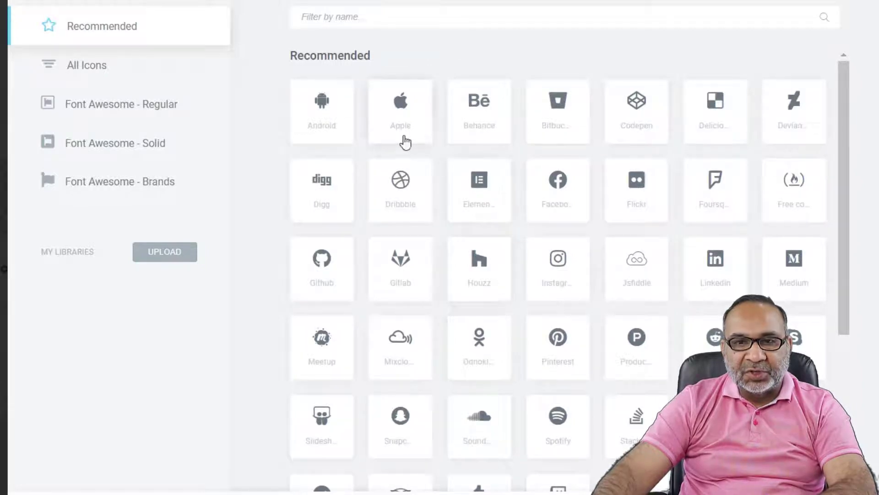
{"action": "scroll", "coordinate": [585, 284], "scroll_direction": "down", "scroll_amount": 5}
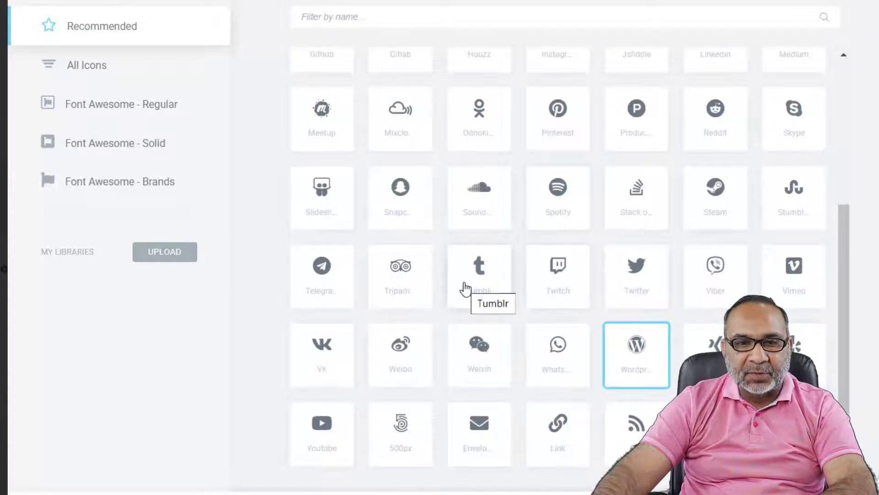
{"action": "left_click", "coordinate": [323, 430]}
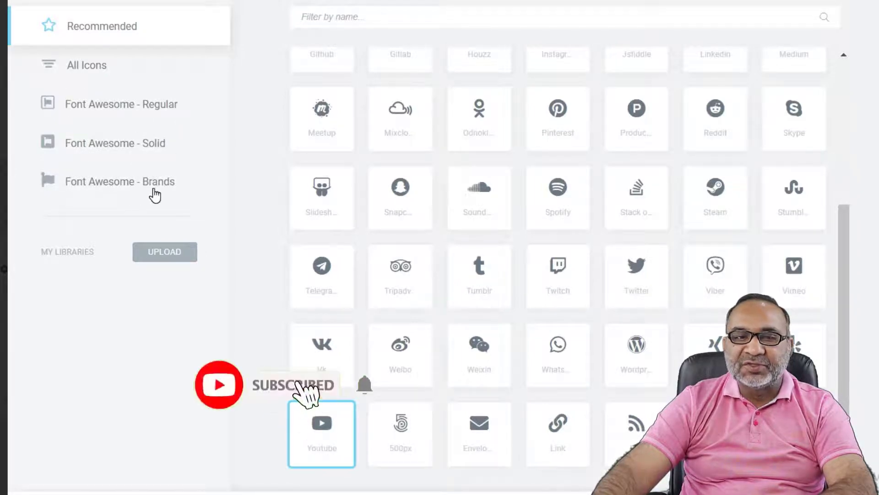
{"action": "left_click", "coordinate": [130, 182]}
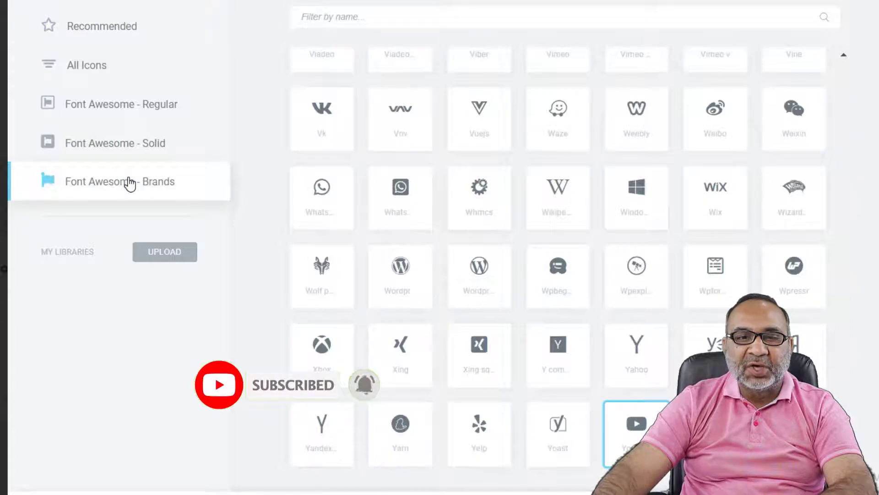
{"action": "left_click", "coordinate": [130, 148]}
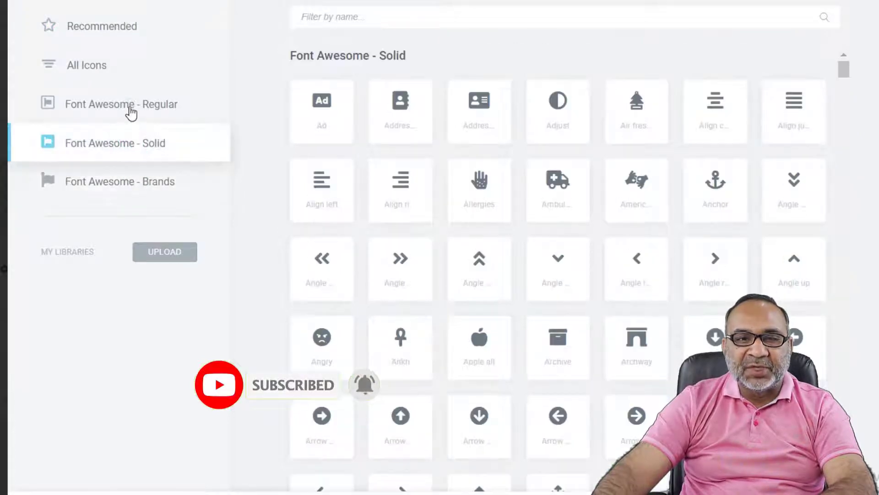
{"action": "left_click", "coordinate": [132, 110]}
{"action": "left_click", "coordinate": [105, 71]}
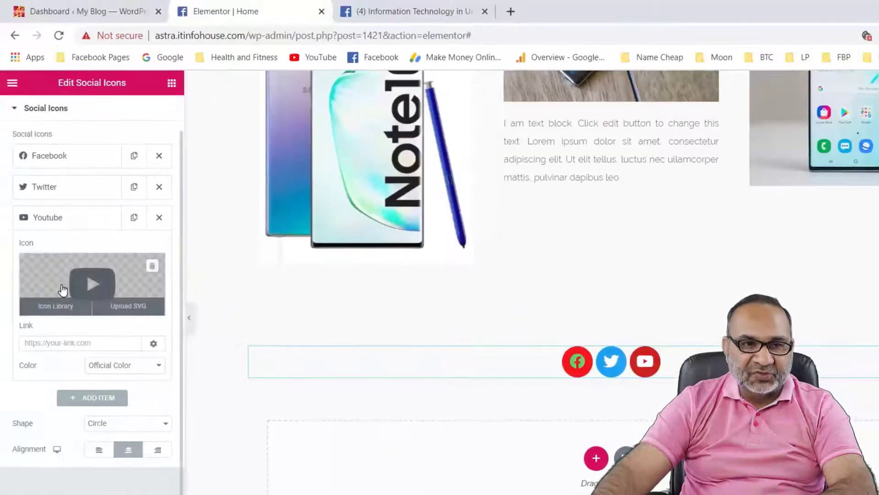
Step: Set the Facebook item's color to Official Color and open the Twitter item's settings
{"action": "scroll", "coordinate": [62, 285], "scroll_direction": "up", "scroll_amount": 1}
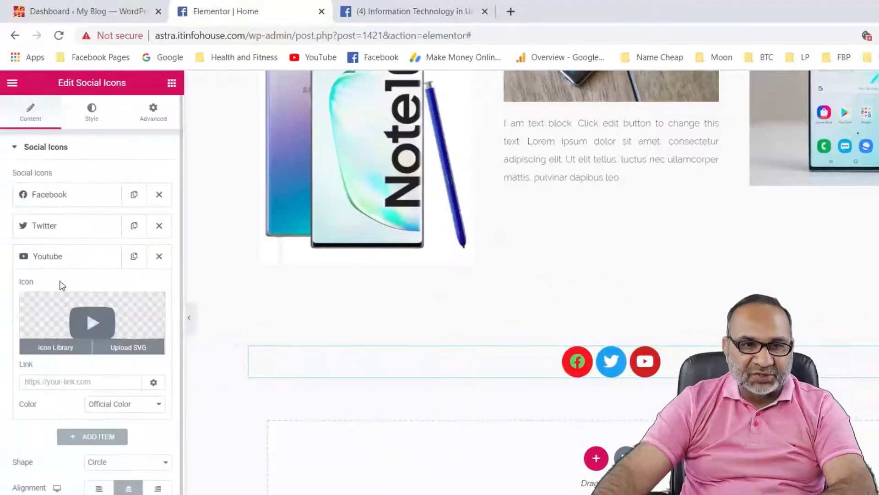
{"action": "left_click", "coordinate": [91, 112]}
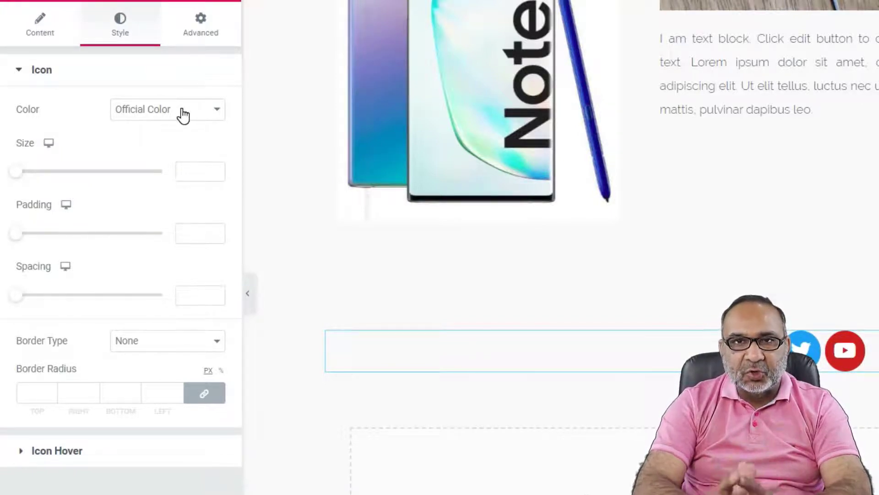
{"action": "left_click", "coordinate": [37, 31]}
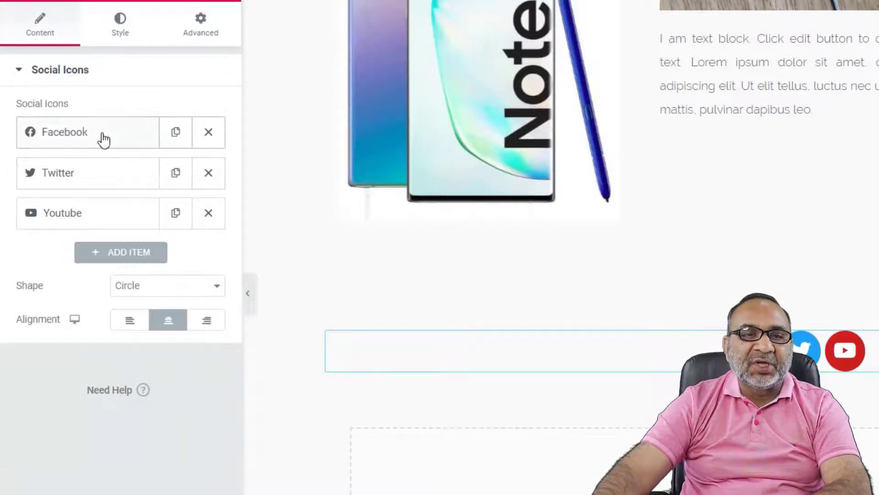
{"action": "left_click", "coordinate": [104, 137]}
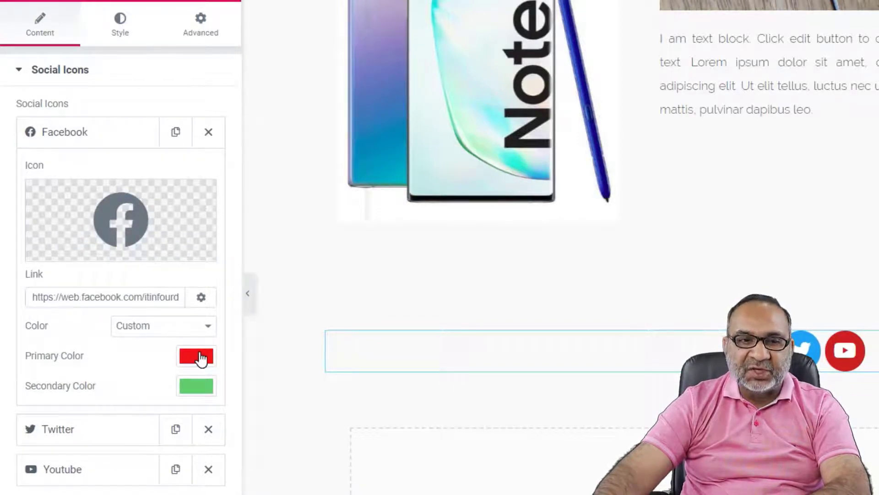
{"action": "left_click", "coordinate": [202, 330]}
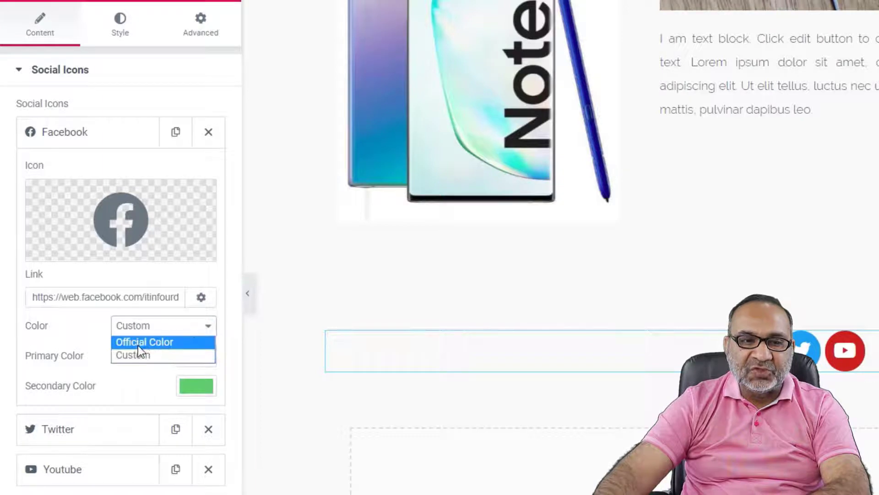
{"action": "left_click", "coordinate": [155, 341]}
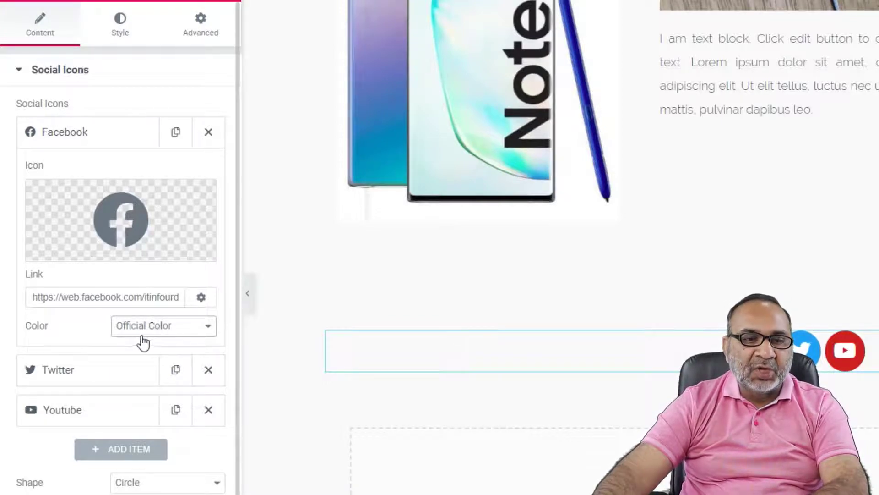
{"action": "left_click", "coordinate": [98, 369]}
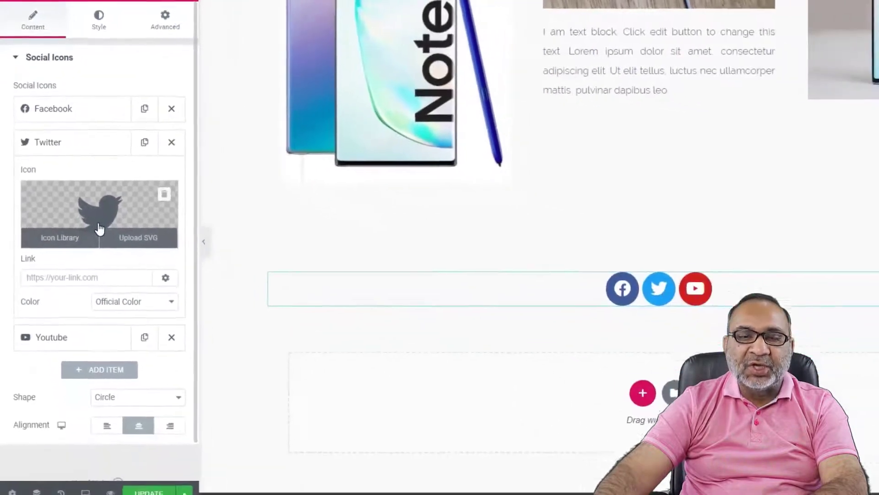
Step: Switch the widget's overall icon color style to Custom and set the primary color to red #FF0000
{"action": "left_click", "coordinate": [96, 21]}
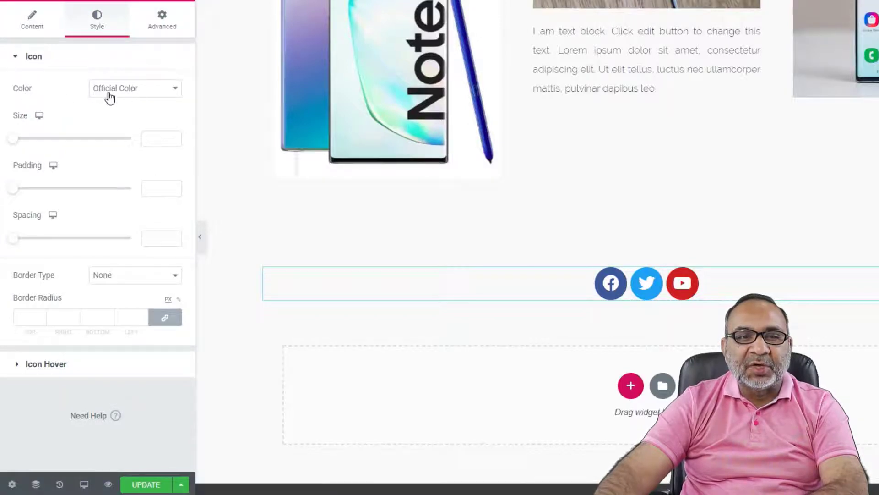
{"action": "left_click", "coordinate": [164, 93]}
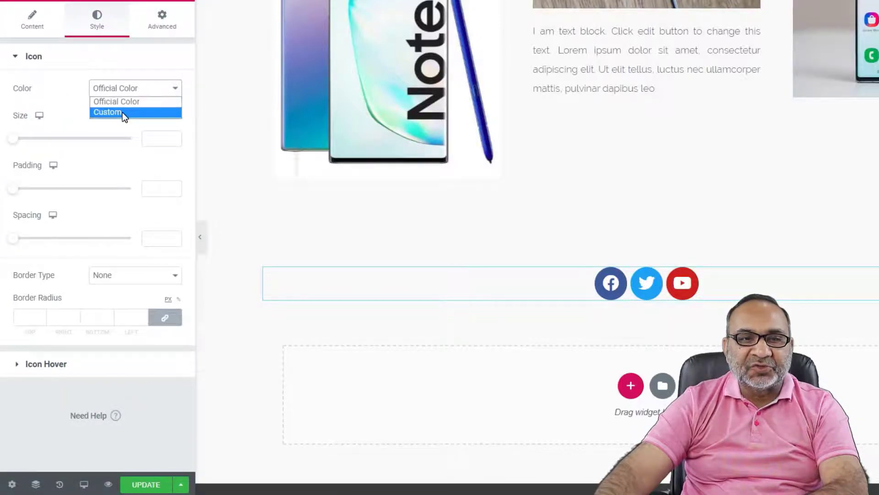
{"action": "left_click", "coordinate": [122, 112]}
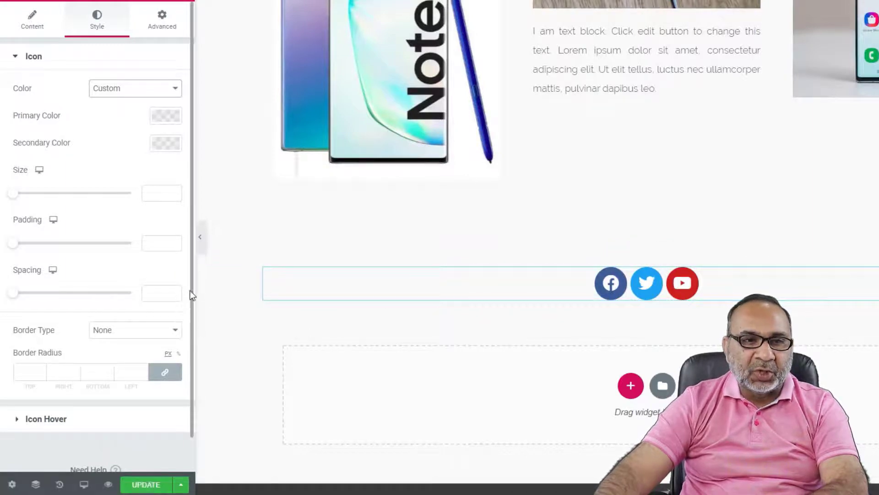
{"action": "left_click", "coordinate": [157, 123]}
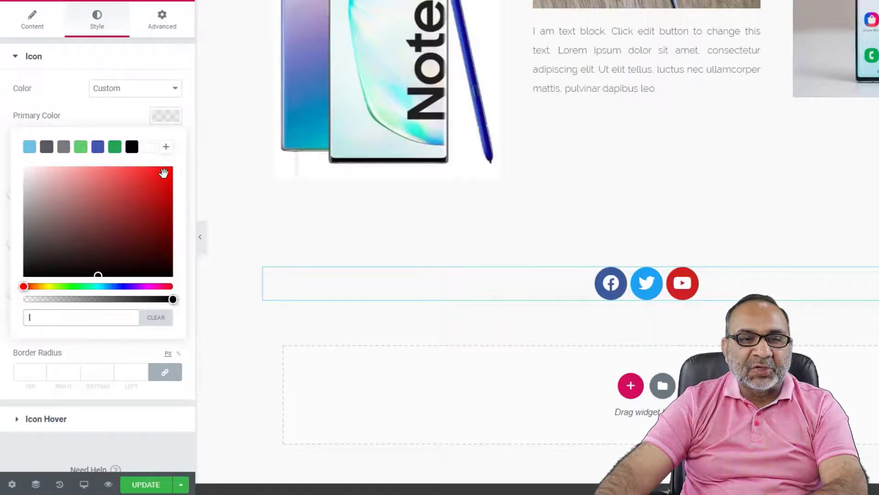
{"action": "left_click_drag", "start_coordinate": [164, 172], "coordinate": [174, 170]}
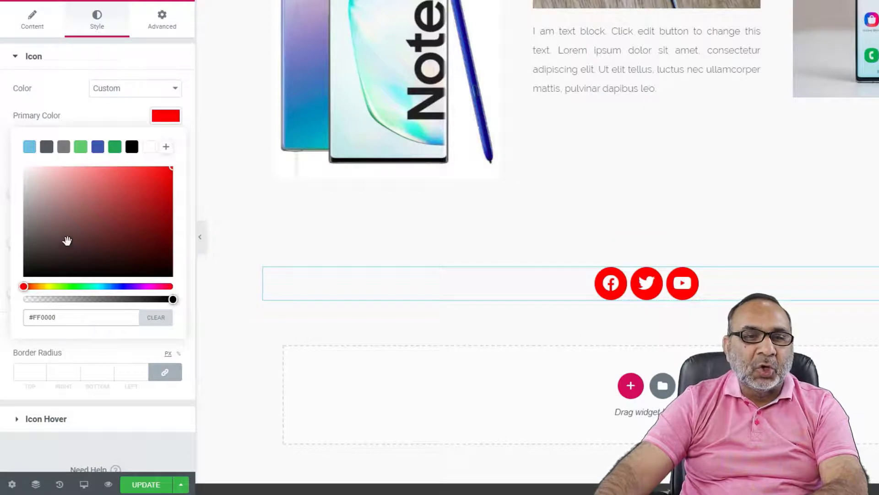
{"action": "left_click", "coordinate": [162, 118]}
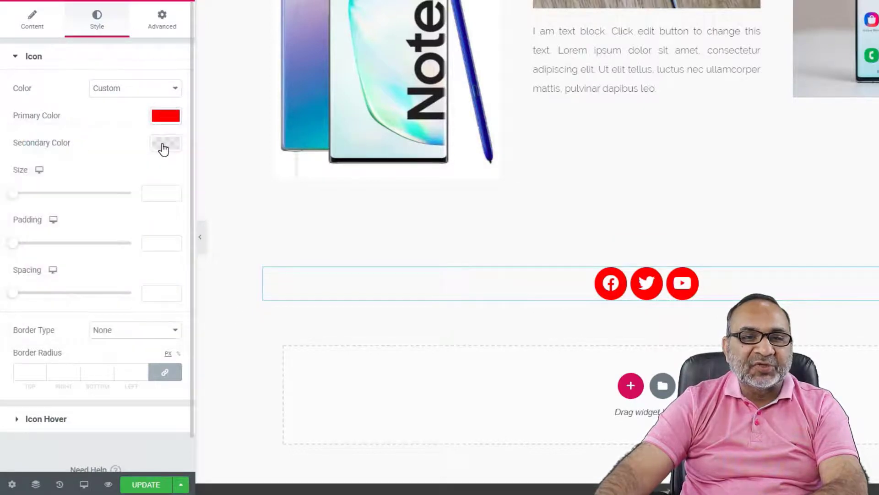
Step: Set the icons' secondary color to yellow #ECF01D
{"action": "left_click", "coordinate": [163, 146]}
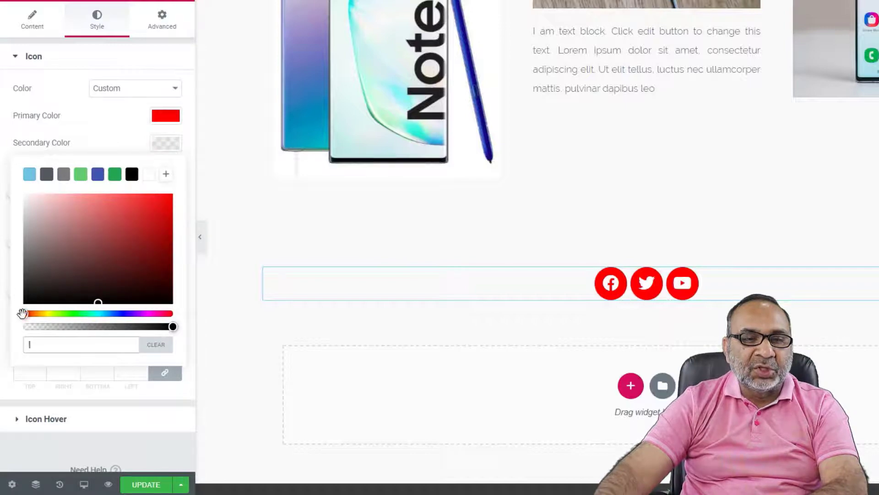
{"action": "left_click", "coordinate": [50, 314]}
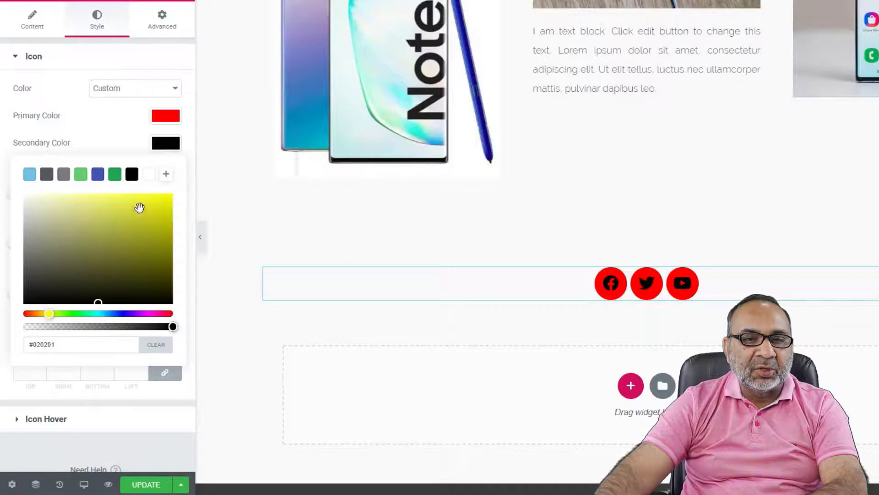
{"action": "left_click", "coordinate": [155, 198]}
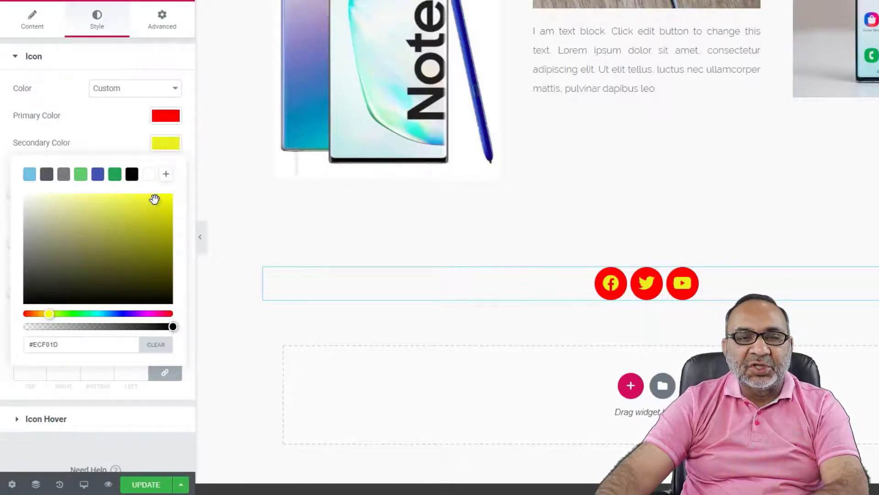
{"action": "left_click", "coordinate": [117, 112]}
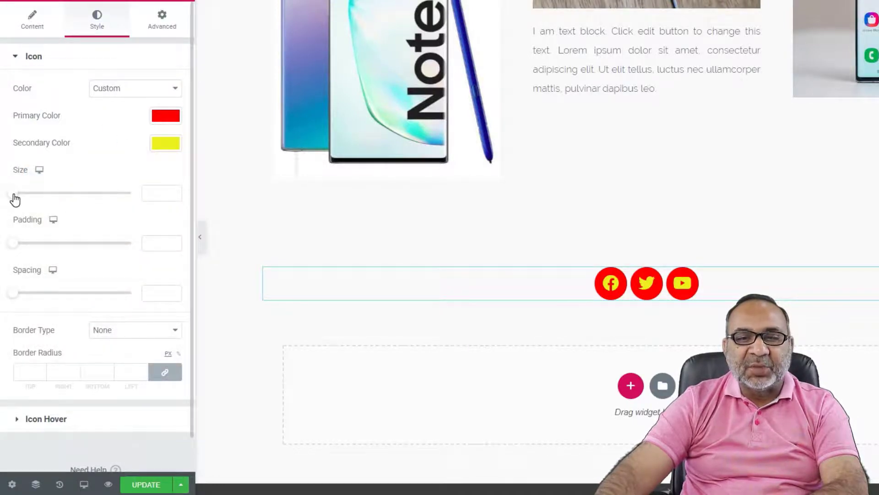
Step: Try an icon size of 27 and clear the size value
{"action": "mouse_move", "coordinate": [15, 194]}
{"action": "left_mouse_down"}
{"action": "mouse_move", "coordinate": [54, 200]}
{"action": "mouse_move", "coordinate": [22, 196]}
{"action": "left_mouse_up"}
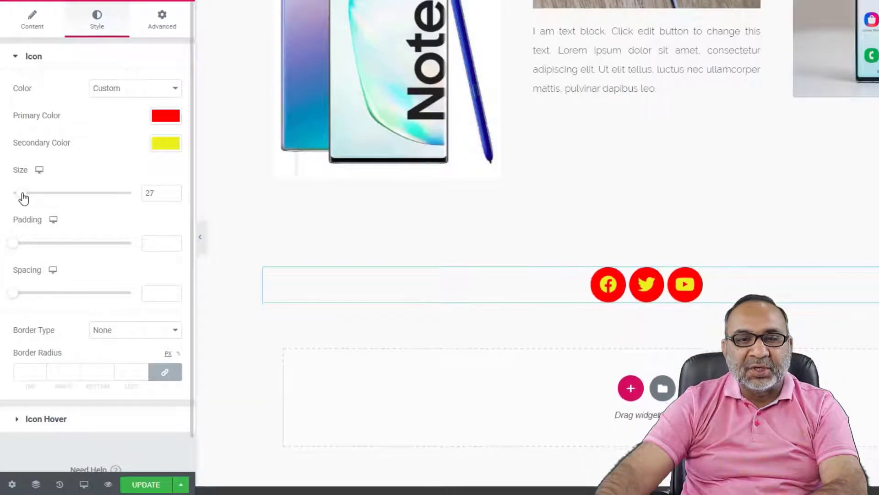
{"action": "double_click", "coordinate": [150, 193]}
{"action": "key", "text": "BackSpace"}
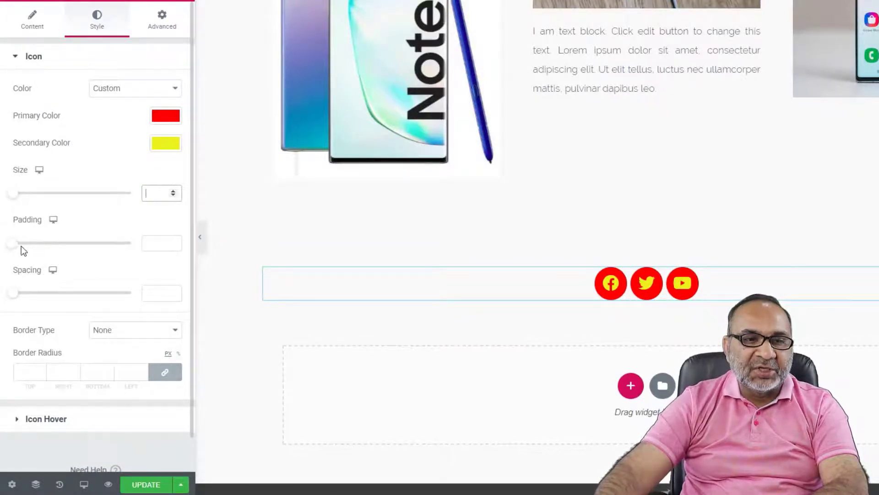
Step: Try icon padding of 2.2 and 0, and clear the padding value
{"action": "left_click_drag", "start_coordinate": [13, 243], "coordinate": [67, 249]}
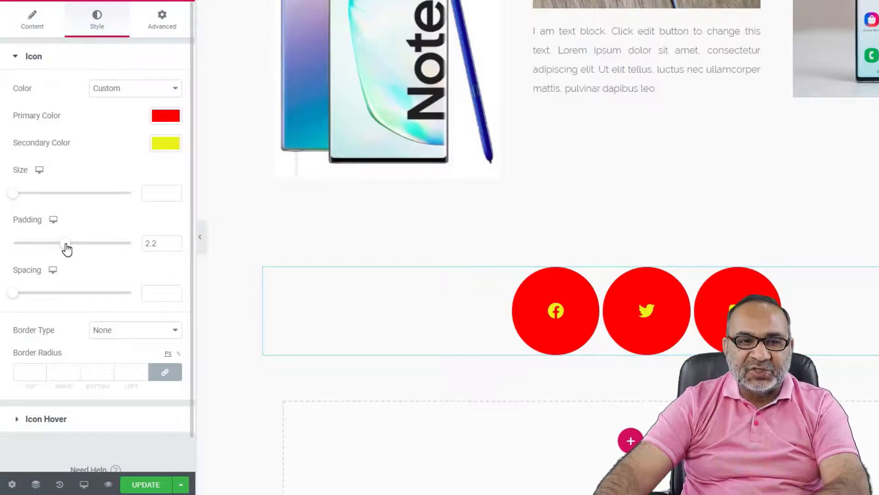
{"action": "left_click_drag", "start_coordinate": [67, 250], "coordinate": [16, 247]}
{"action": "double_click", "coordinate": [159, 246]}
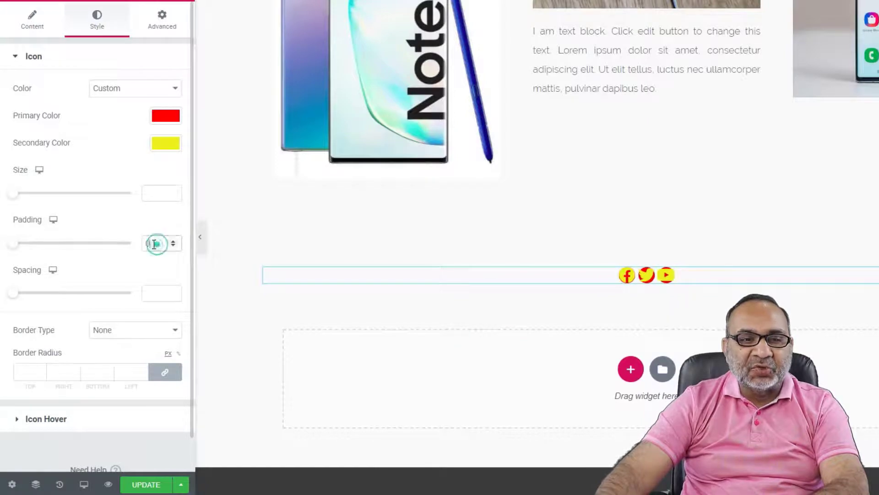
{"action": "key", "text": "BackSpace"}
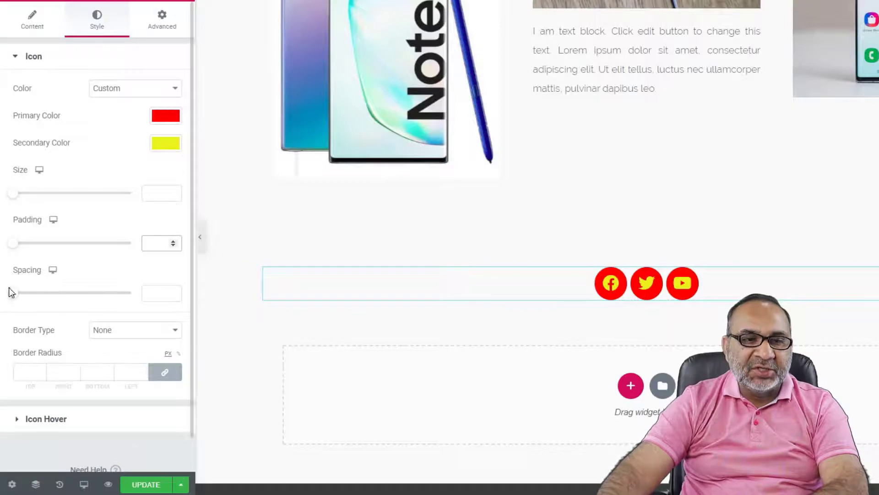
Step: Try an icon spacing of 0 and clear the spacing value
{"action": "mouse_move", "coordinate": [13, 296]}
{"action": "left_mouse_down"}
{"action": "mouse_move", "coordinate": [84, 299]}
{"action": "mouse_move", "coordinate": [5, 300]}
{"action": "left_mouse_up"}
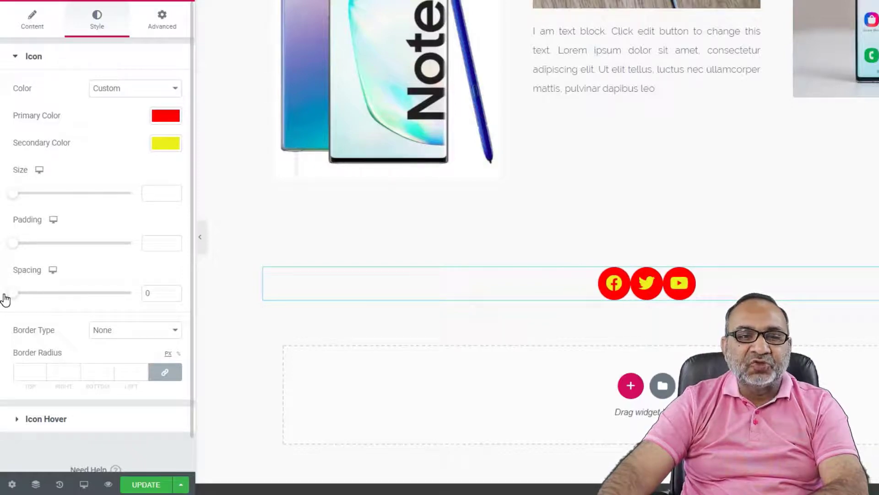
{"action": "double_click", "coordinate": [151, 289]}
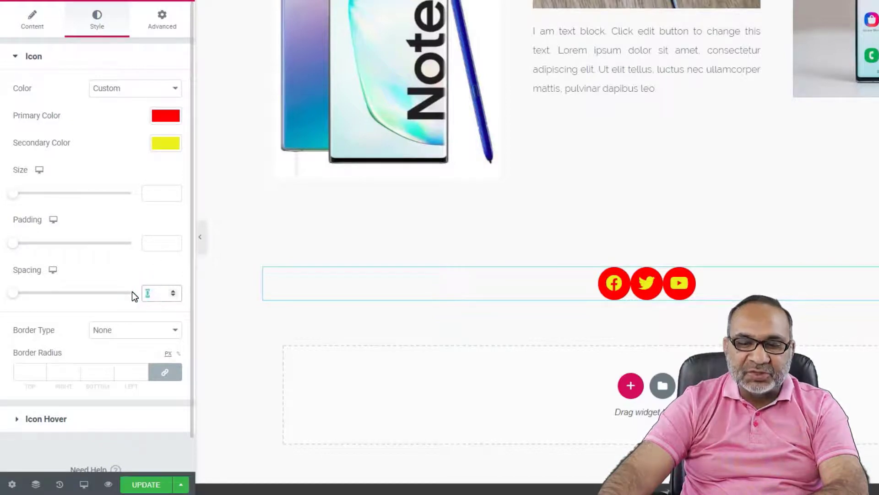
{"action": "key", "text": "BackSpace"}
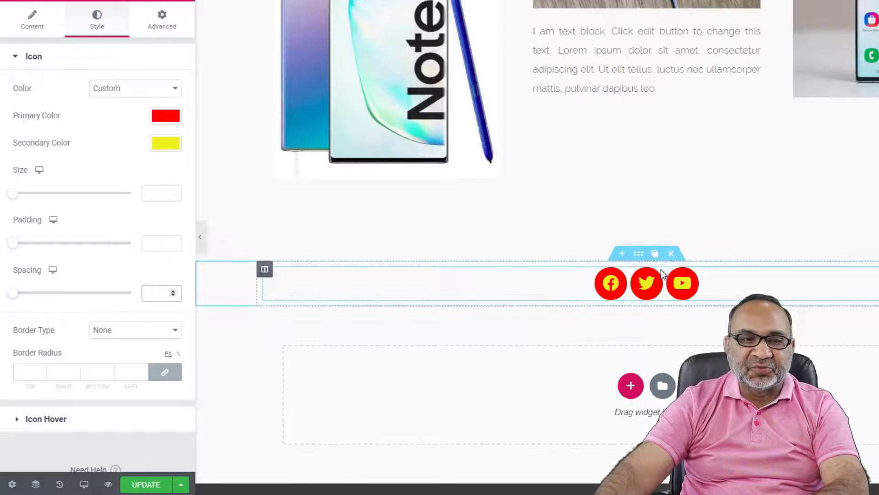
Step: Give the social icons a Solid border with a linked width of 5 on all sides
{"action": "scroll", "coordinate": [46, 298], "scroll_direction": "down", "scroll_amount": 1}
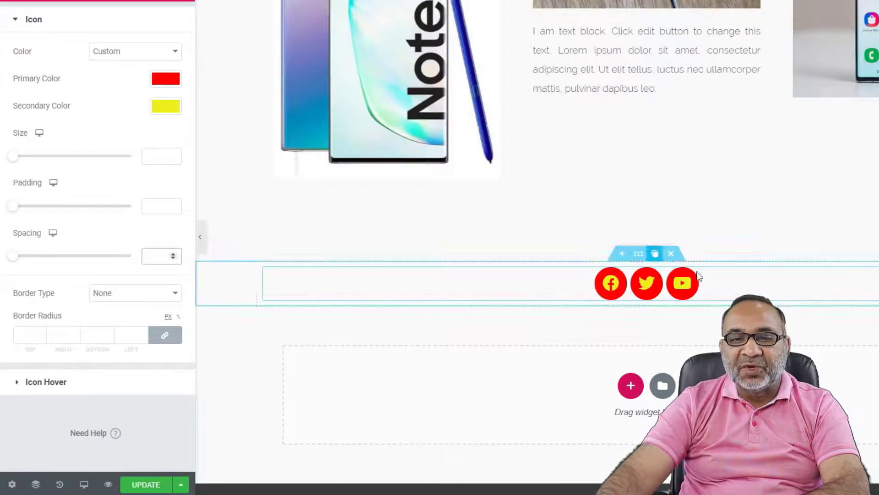
{"action": "left_click", "coordinate": [173, 293]}
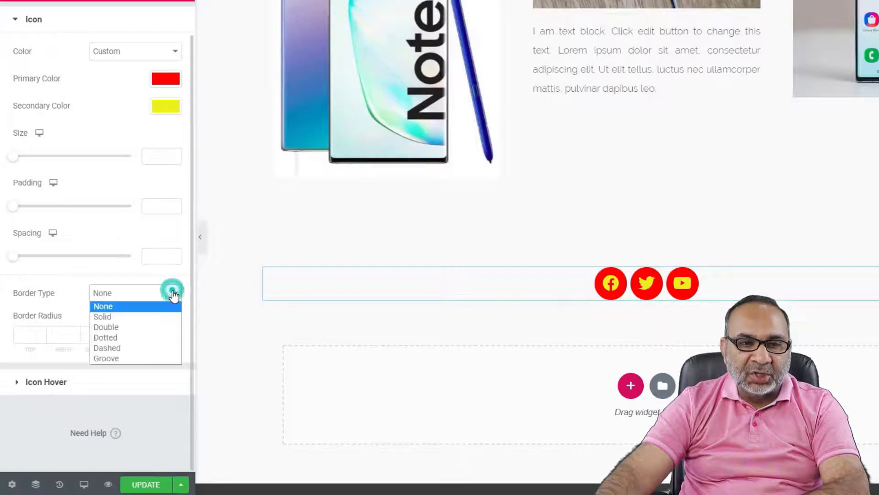
{"action": "left_click", "coordinate": [112, 316]}
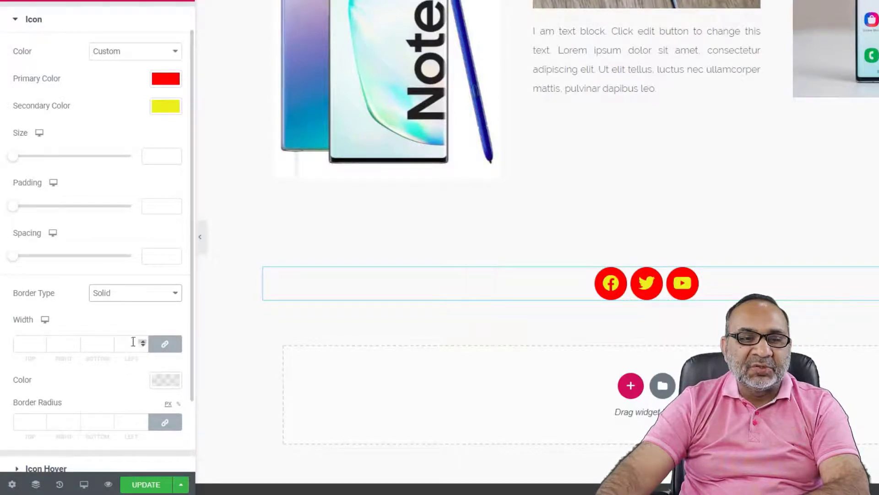
{"action": "left_click", "coordinate": [30, 343]}
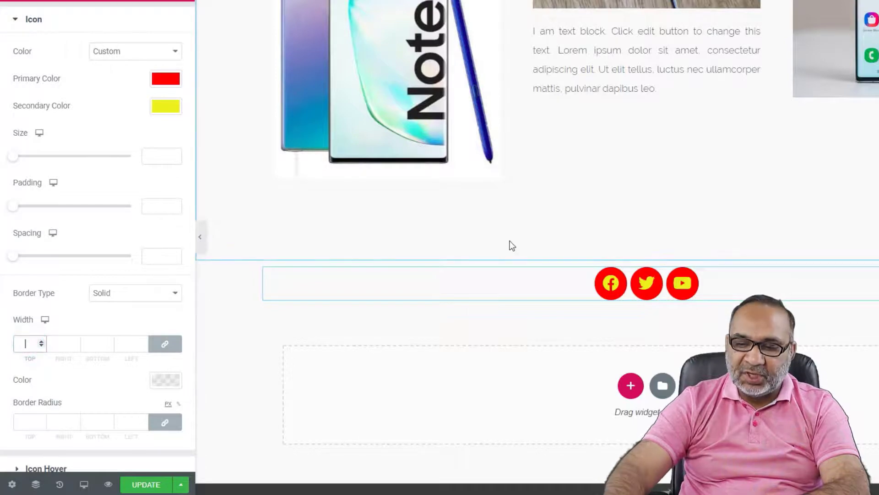
{"action": "type", "text": "5"}
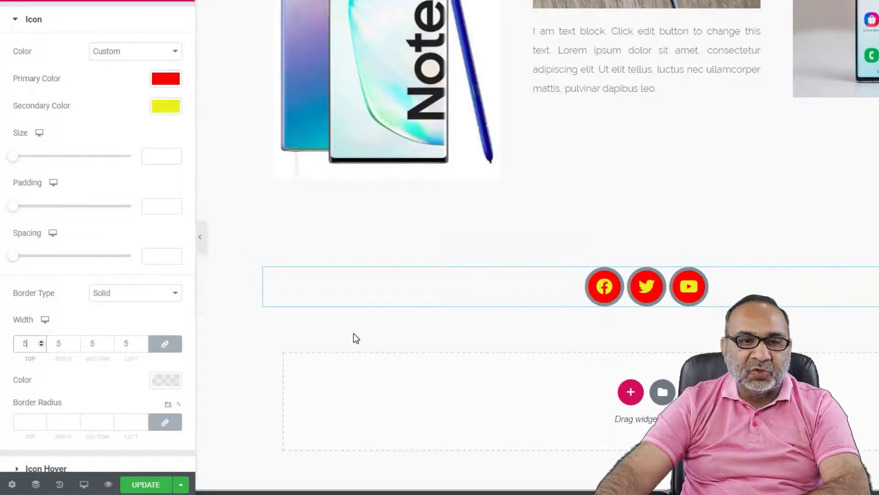
Step: Try blue #1432E7 as the icons' border color and change it to bright green #18E714
{"action": "left_click", "coordinate": [166, 379]}
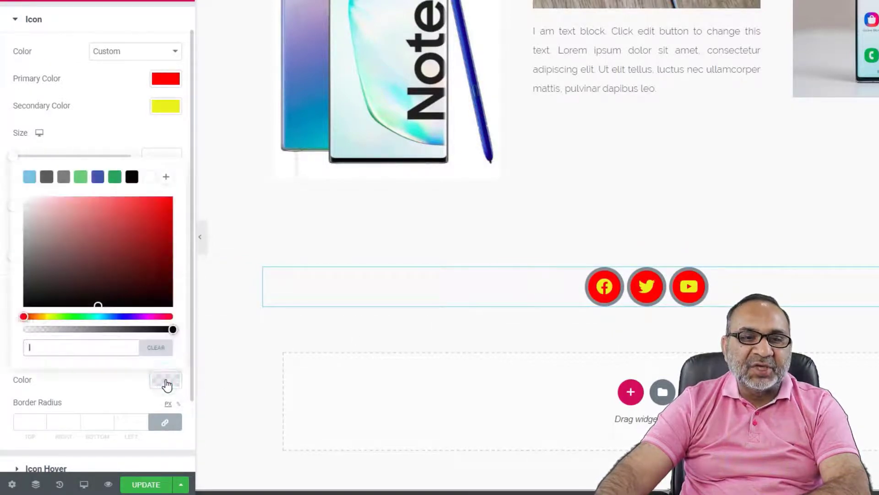
{"action": "left_click", "coordinate": [121, 316]}
{"action": "left_click", "coordinate": [159, 206]}
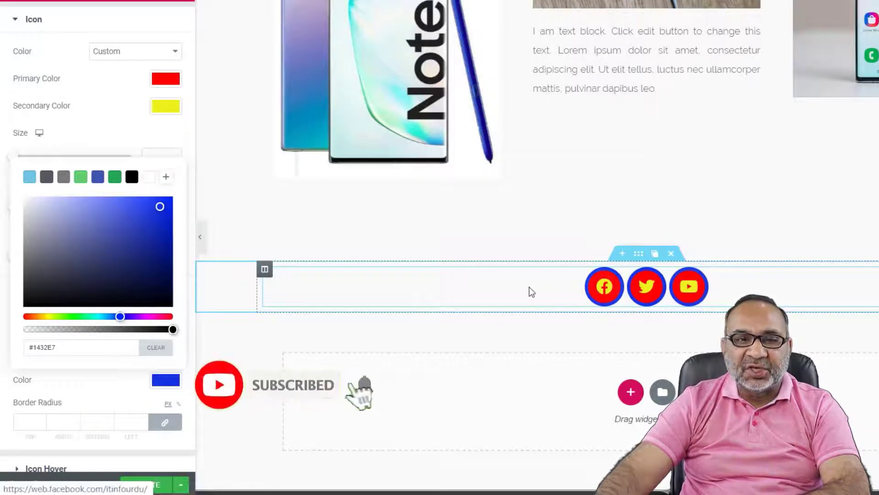
{"action": "left_click", "coordinate": [165, 382]}
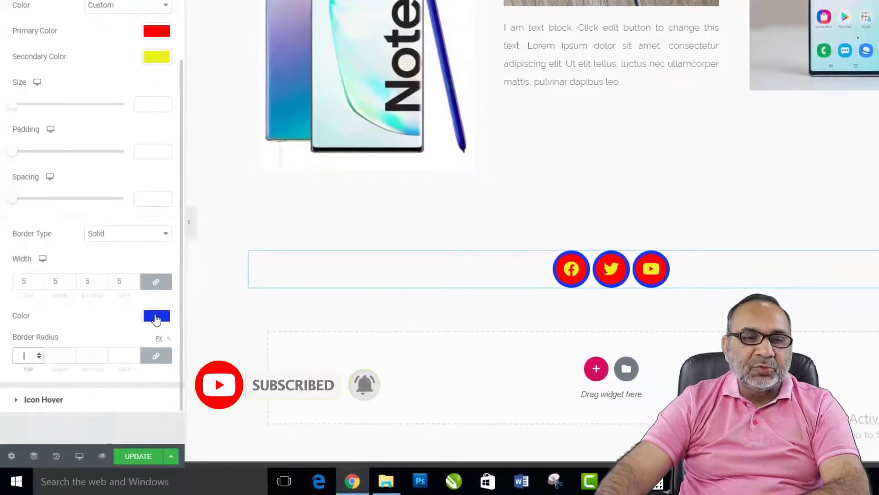
{"action": "left_click", "coordinate": [156, 317]}
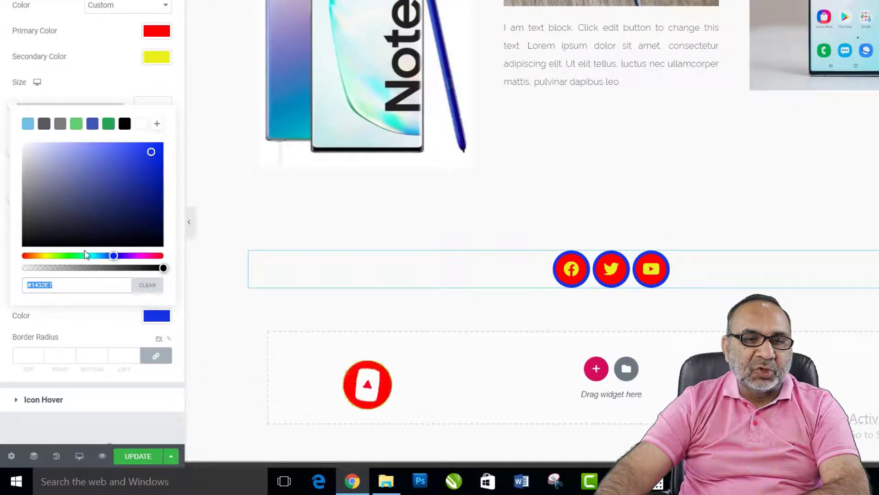
{"action": "left_click_drag", "start_coordinate": [85, 256], "coordinate": [68, 257]}
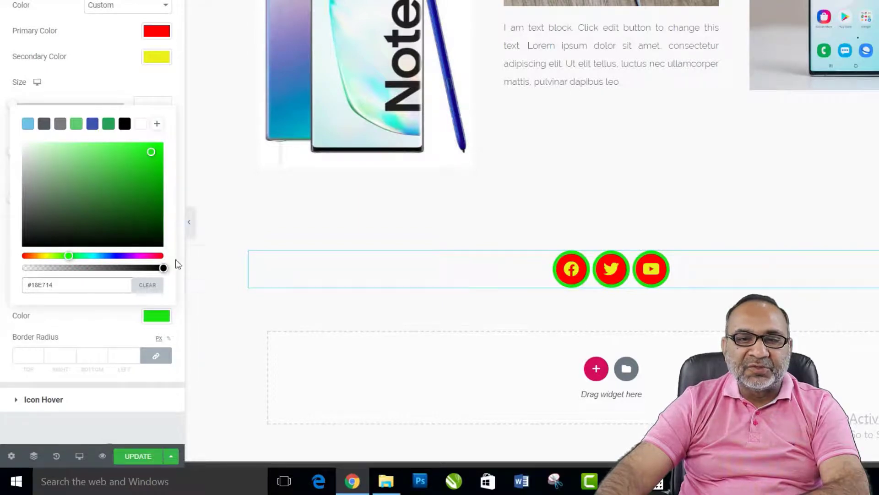
Step: Try linked border radius values of 1 and 0 on the social icons, clearing the value in between
{"action": "left_click", "coordinate": [84, 316]}
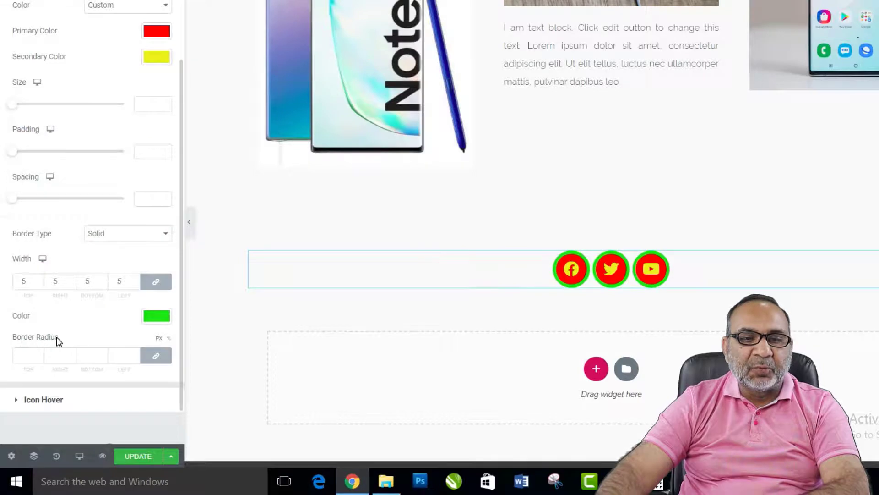
{"action": "left_click", "coordinate": [28, 356]}
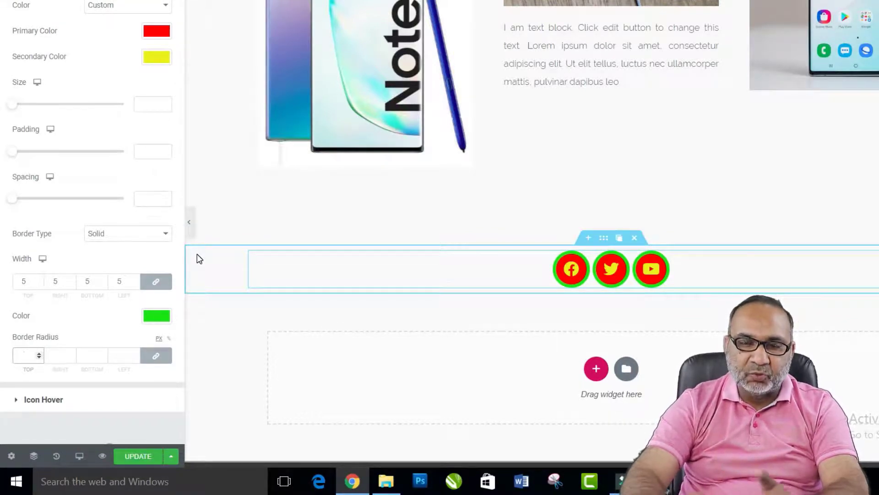
{"action": "type", "text": "1"}
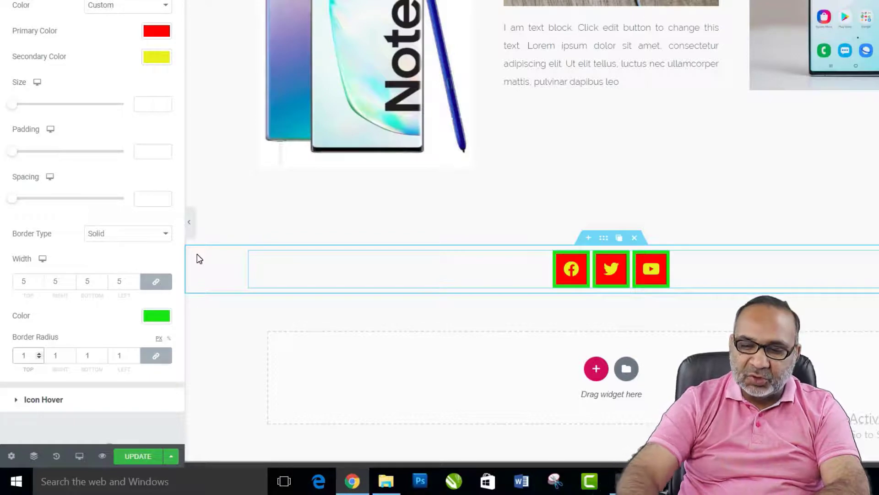
{"action": "key", "text": "BackSpace"}
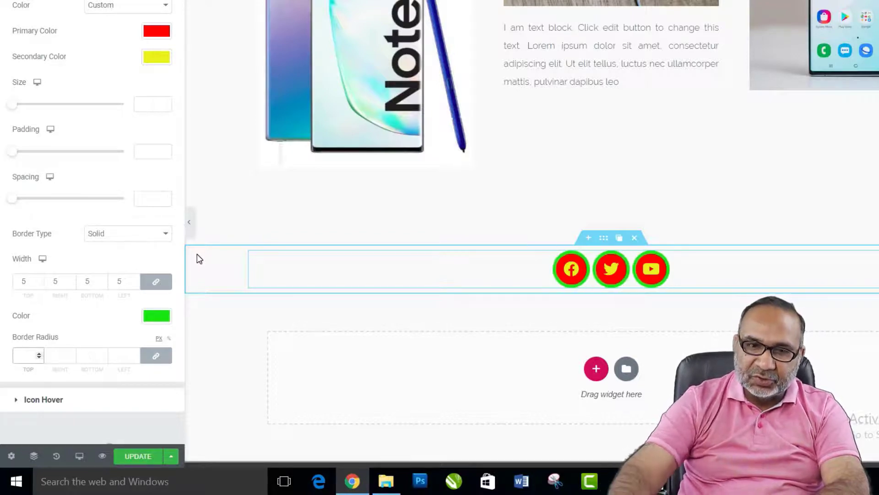
{"action": "type", "text": "0"}
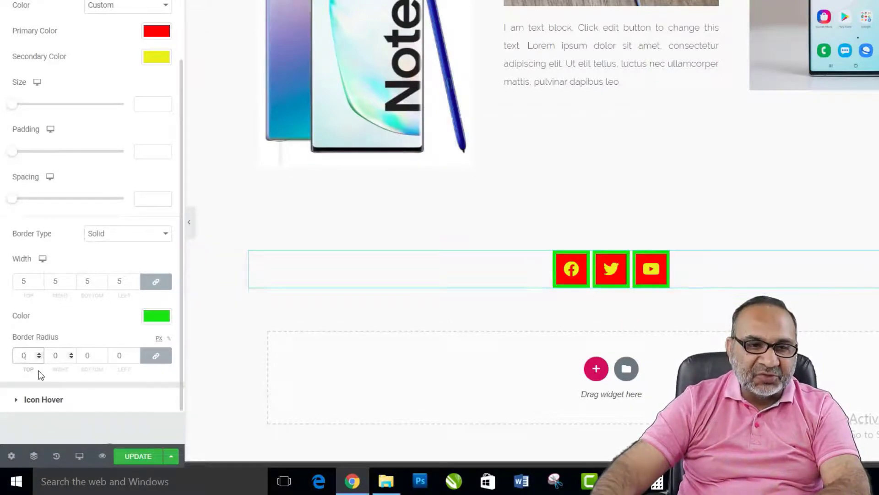
{"action": "left_click_drag", "start_coordinate": [27, 355], "coordinate": [14, 353]}
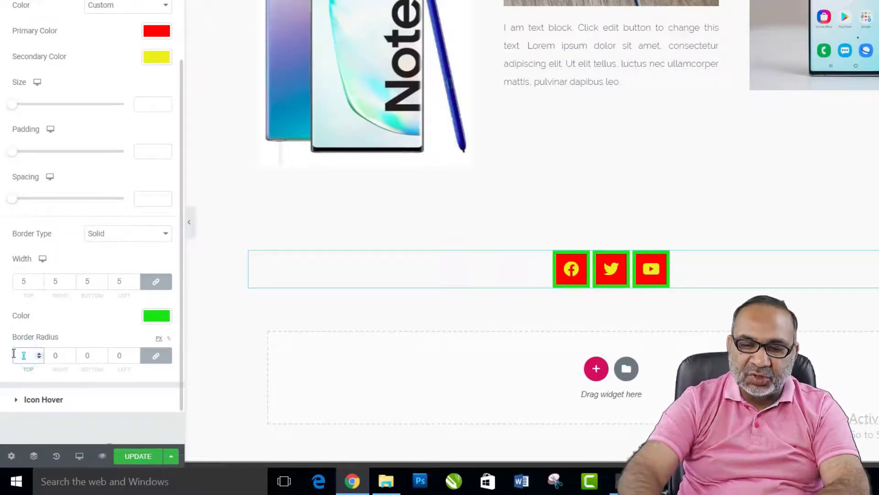
{"action": "key", "text": "BackSpace"}
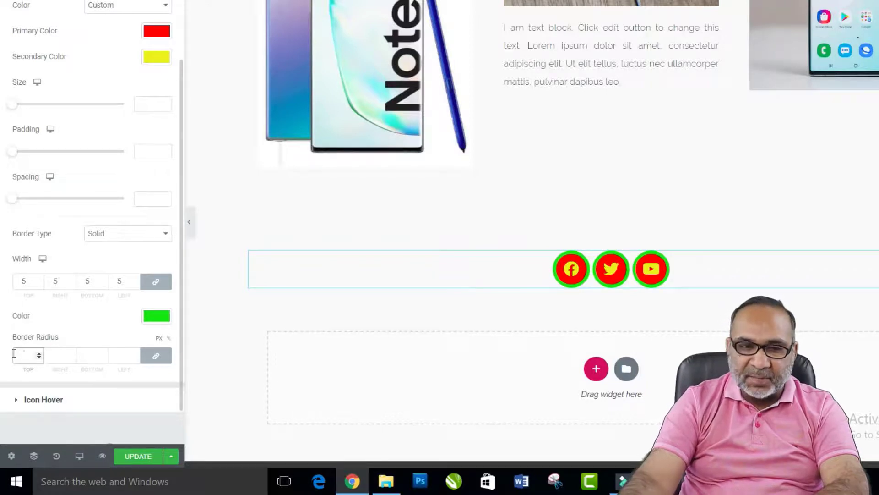
{"action": "type", "text": "0"}
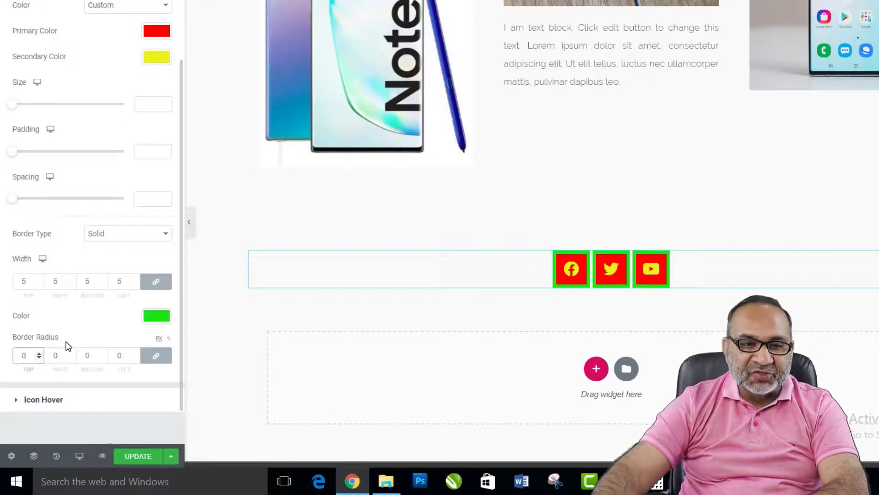
Step: Set the social icons' linked border radius to 25 px on all corners, trying 5 first
{"action": "scroll", "coordinate": [76, 330], "scroll_direction": "down", "scroll_amount": 1}
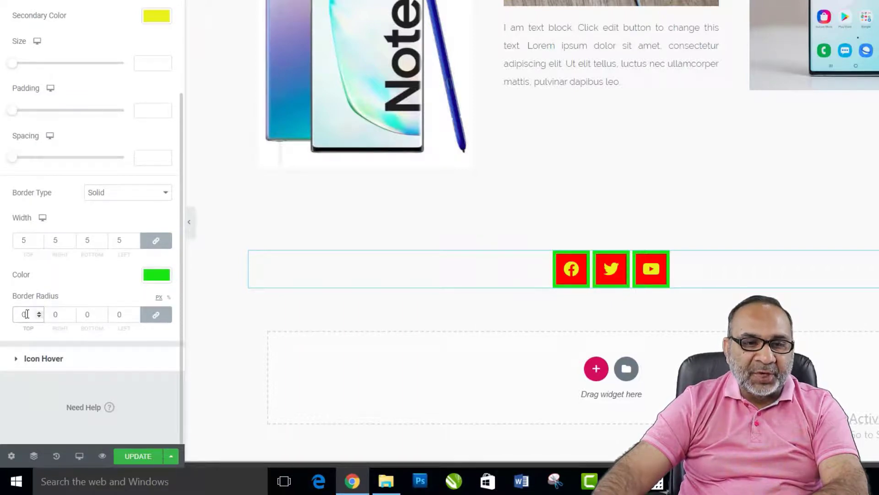
{"action": "left_click_drag", "start_coordinate": [27, 315], "coordinate": [19, 314]}
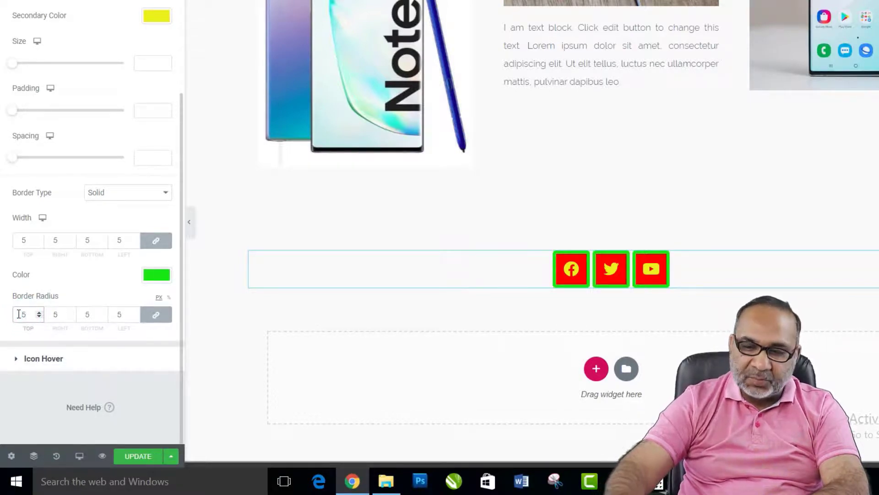
{"action": "key", "text": "BackSpace"}
{"action": "type", "text": "25"}
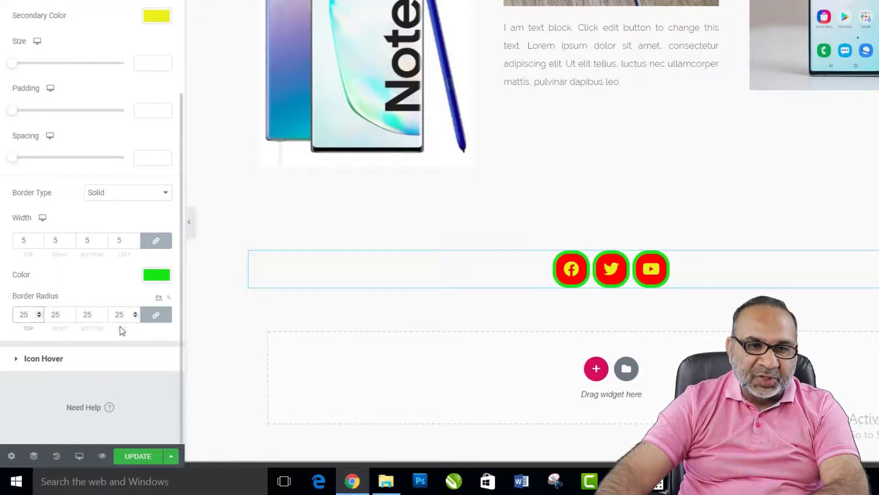
Step: Unlink the border radius values and set the right and left radius to 5 for a leaf shape
{"action": "left_click", "coordinate": [155, 315]}
{"action": "left_click_drag", "start_coordinate": [68, 314], "coordinate": [36, 314]}
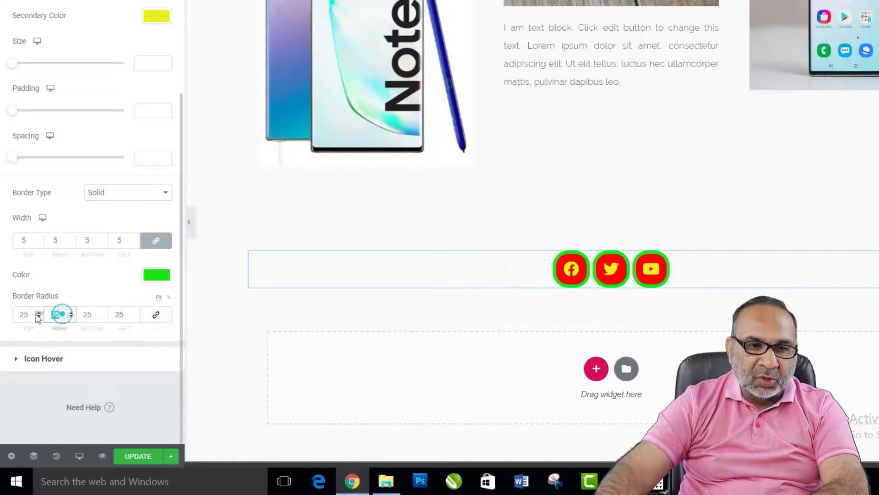
{"action": "type", "text": "5"}
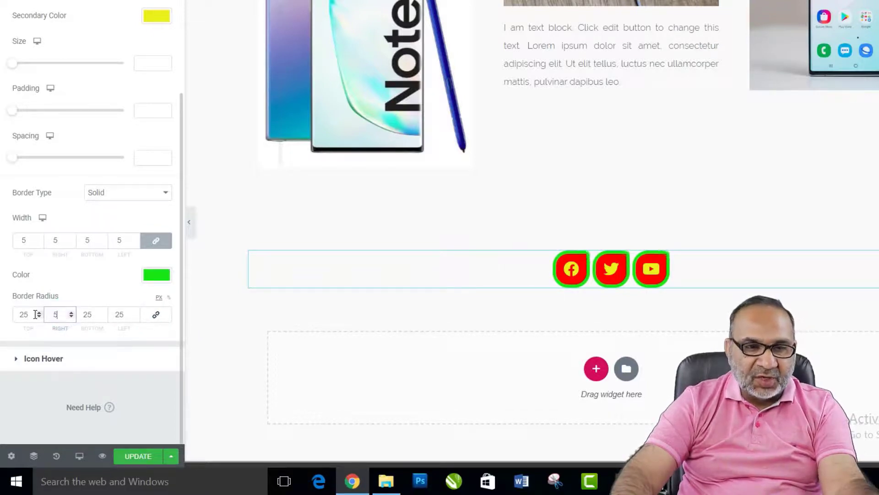
{"action": "key", "text": "Tab"}
{"action": "key", "text": "Tab"}
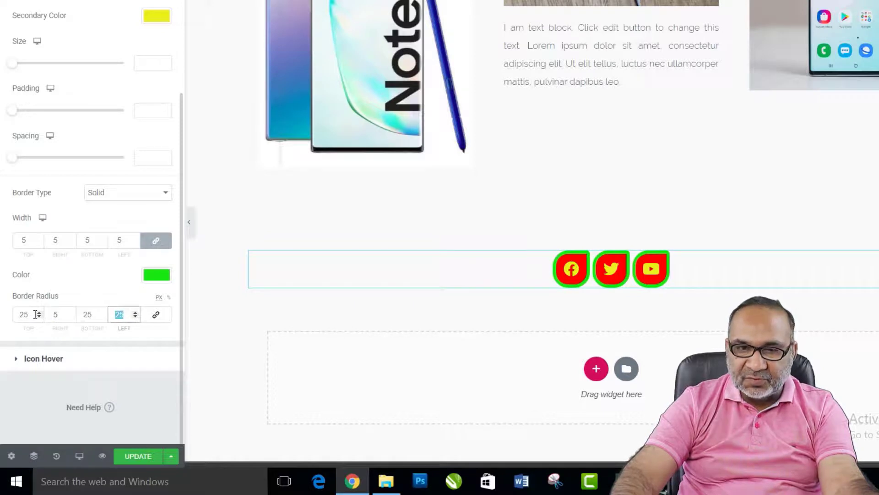
{"action": "type", "text": "5"}
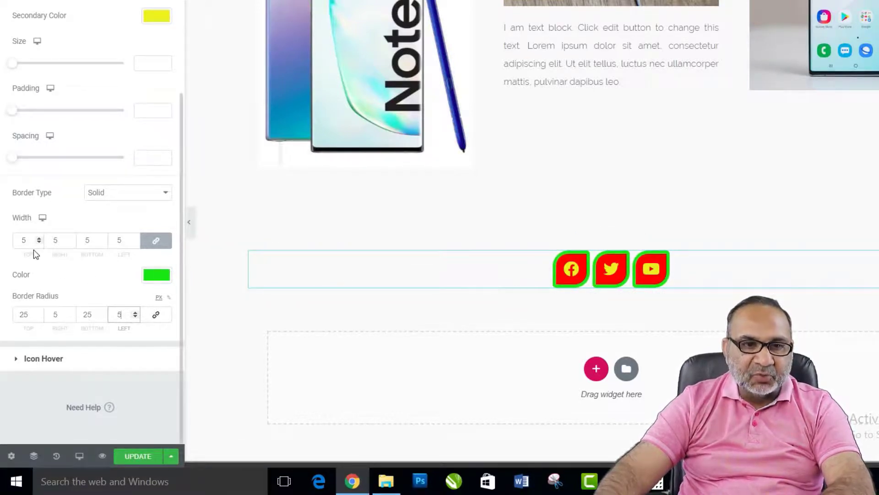
Step: Unlink the icons' border width values and set the top and bottom widths to 10
{"action": "left_click", "coordinate": [156, 240]}
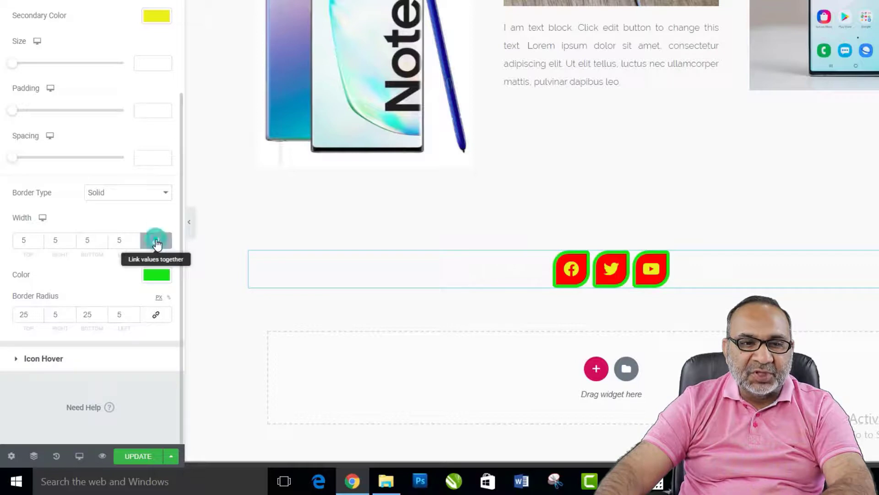
{"action": "double_click", "coordinate": [27, 240]}
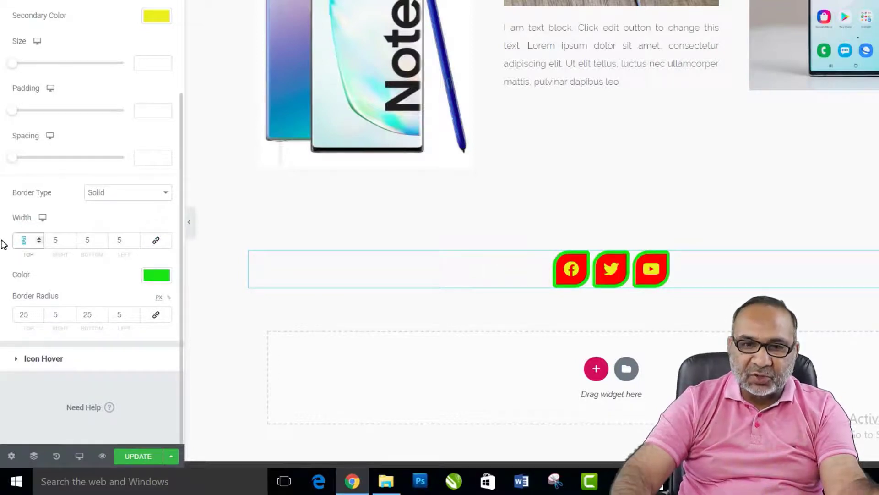
{"action": "type", "text": "10"}
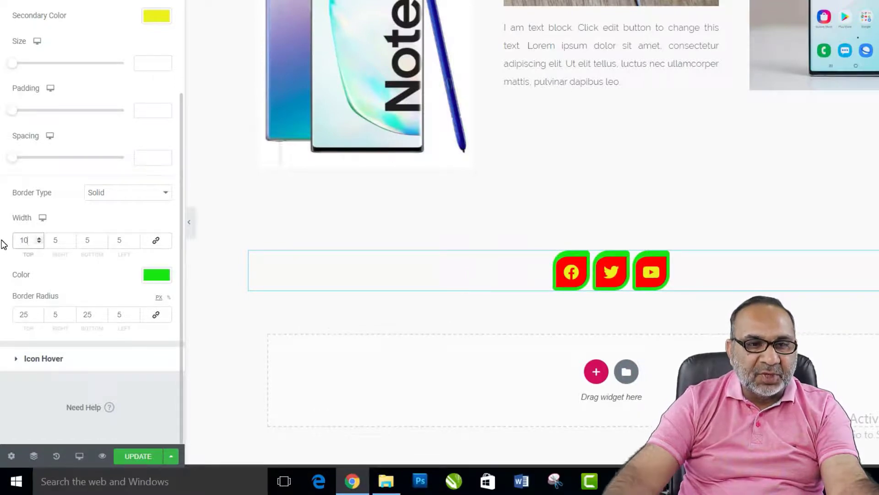
{"action": "left_click", "coordinate": [86, 240]}
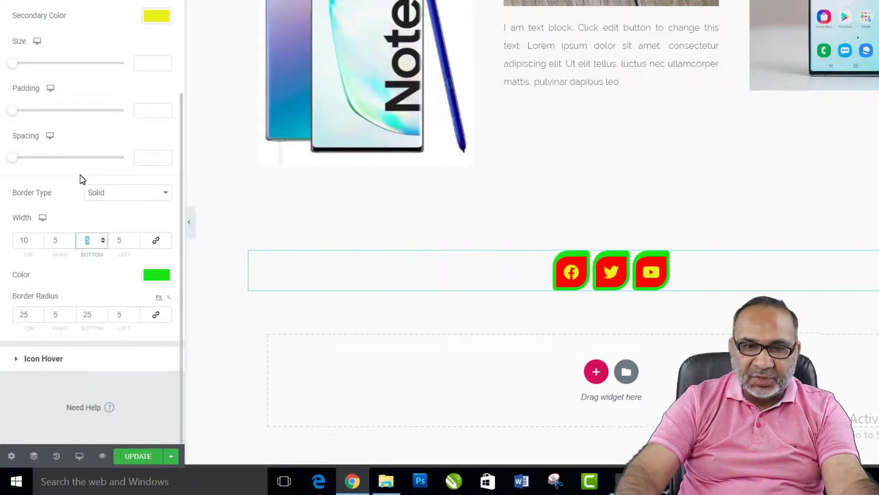
{"action": "type", "text": "10"}
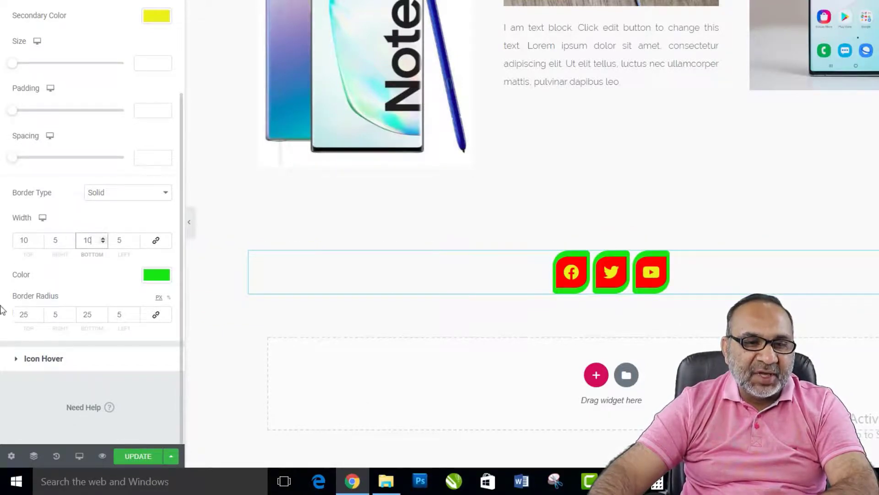
Step: Set the primary color in the Icon Hover settings to the preset blue #4054B2
{"action": "left_click", "coordinate": [27, 359]}
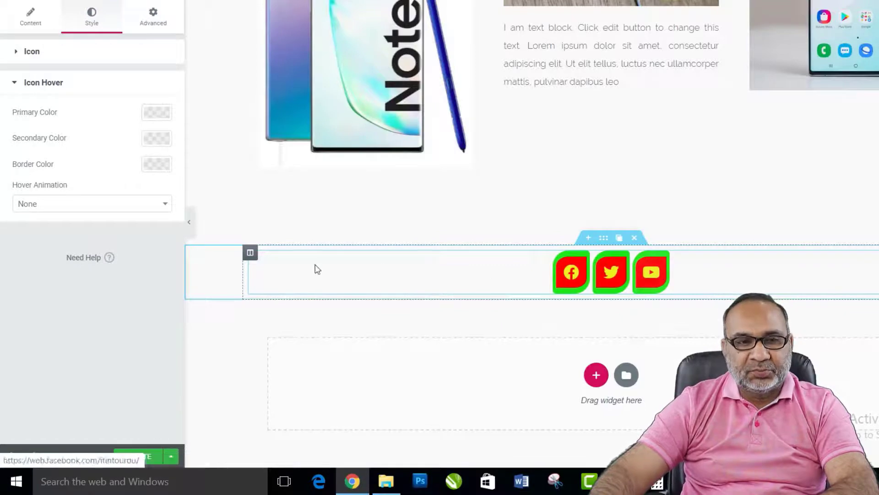
{"action": "left_click", "coordinate": [158, 114]}
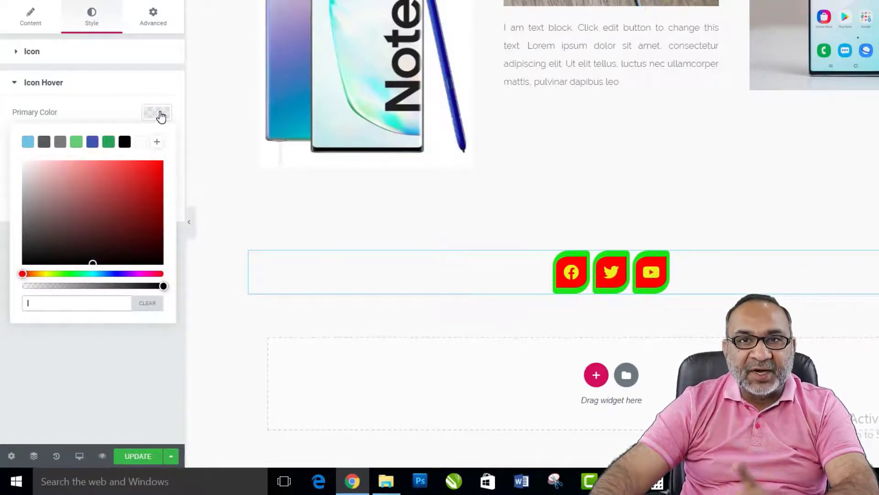
{"action": "left_click", "coordinate": [92, 142]}
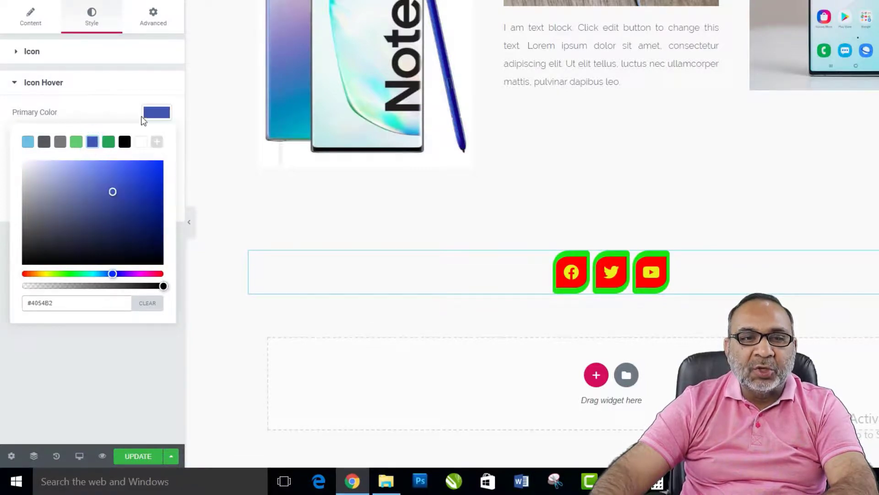
{"action": "left_click", "coordinate": [153, 115]}
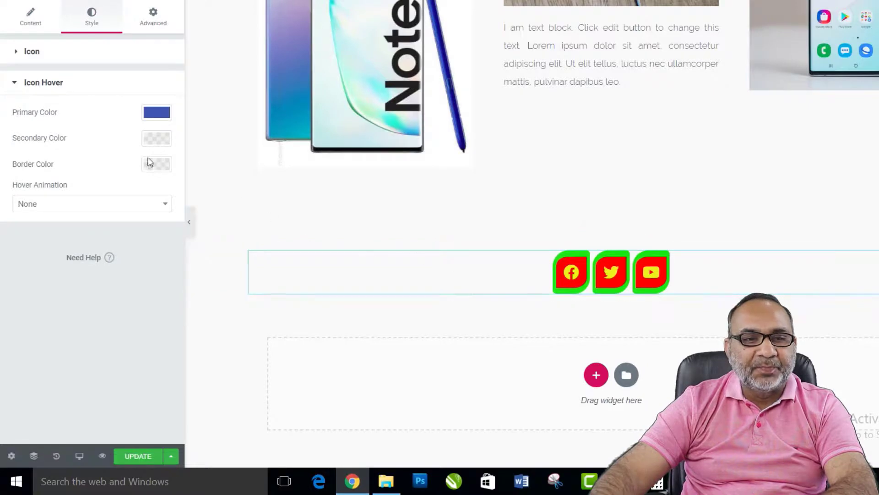
Step: Try black #000000 as the icons' hover secondary color and change it to white #FFFFFF
{"action": "left_click", "coordinate": [158, 140]}
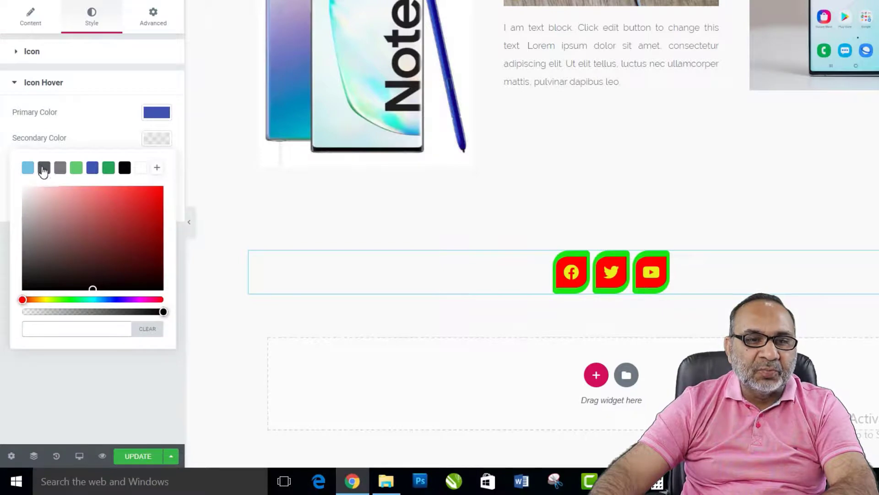
{"action": "left_click", "coordinate": [125, 167]}
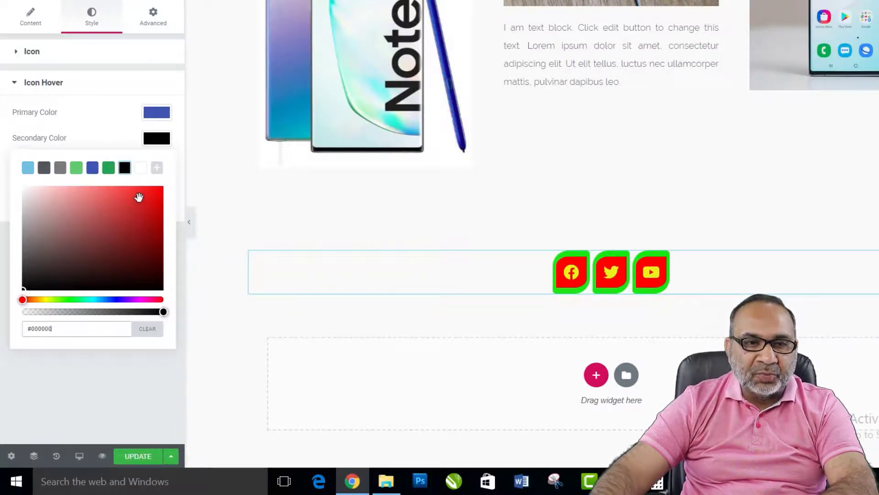
{"action": "left_click", "coordinate": [140, 169]}
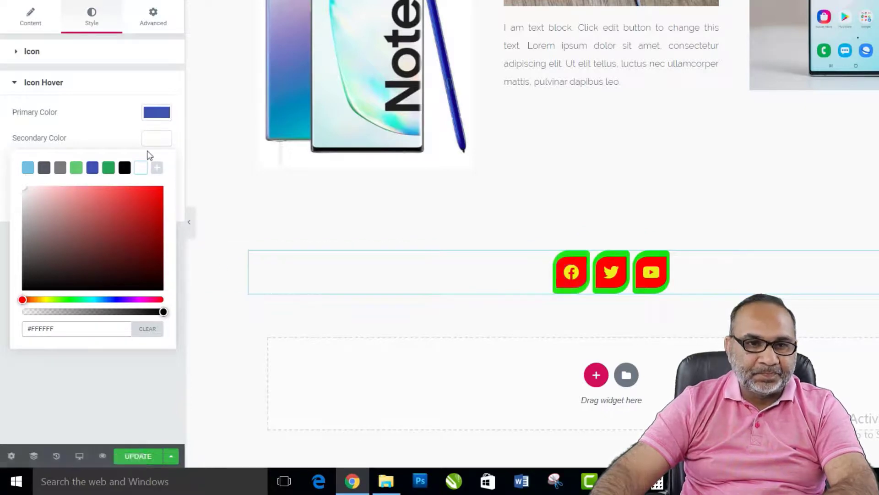
{"action": "left_click", "coordinate": [110, 114]}
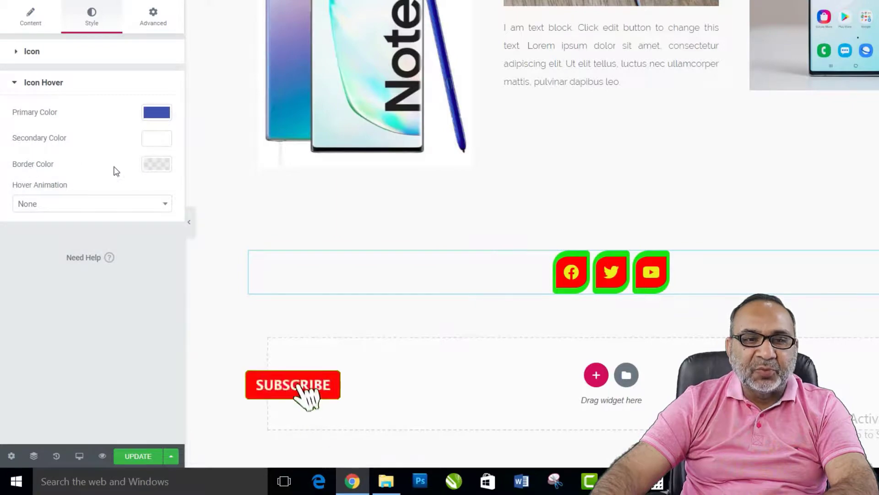
Step: Try blue #4054B2 as the icons' hover border color and change it to bright red #E91111
{"action": "left_click", "coordinate": [162, 169]}
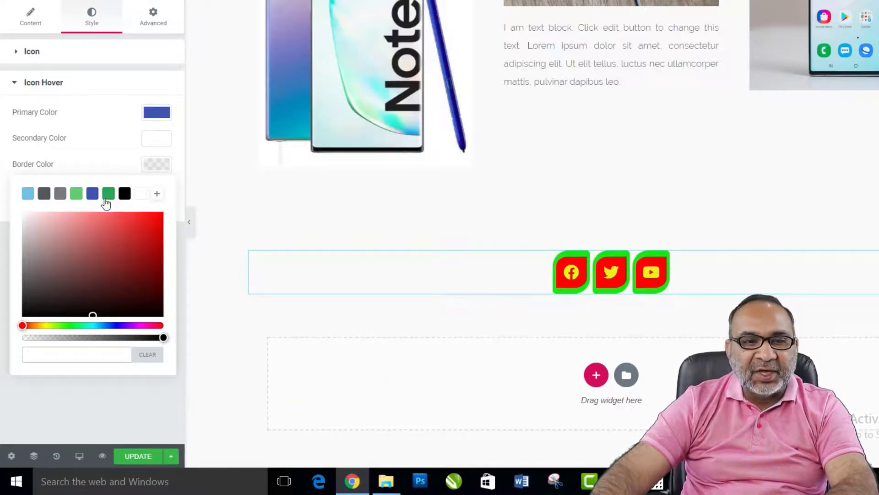
{"action": "left_click", "coordinate": [91, 195]}
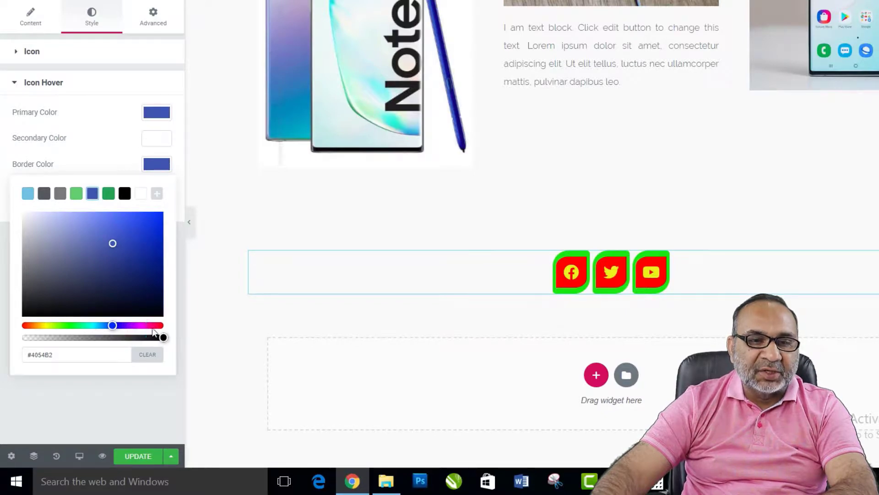
{"action": "left_click", "coordinate": [20, 326]}
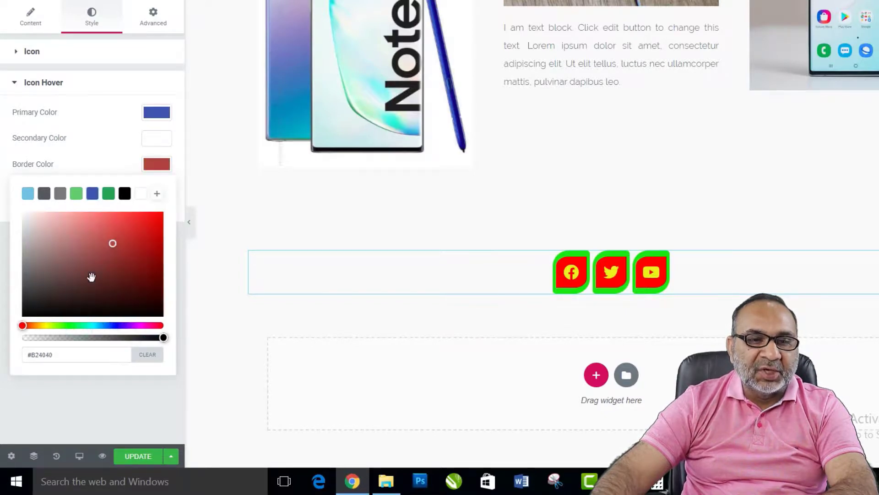
{"action": "left_click", "coordinate": [153, 220]}
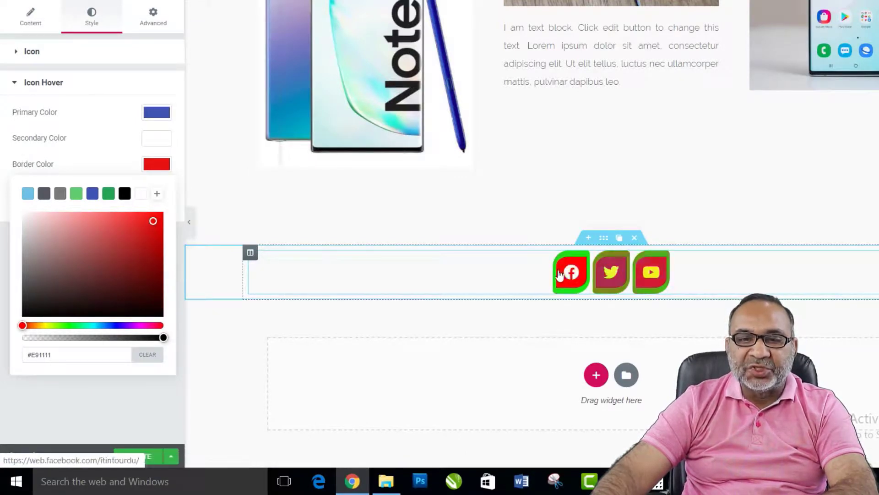
{"action": "left_click", "coordinate": [99, 129]}
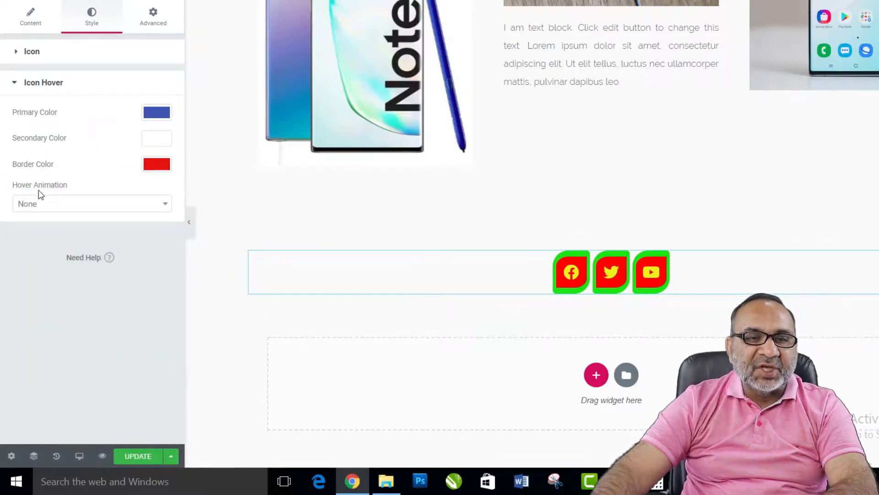
Step: Set the social icons' hover animation to Grow Rotate and open the widget's advanced settings
{"action": "left_click", "coordinate": [112, 204]}
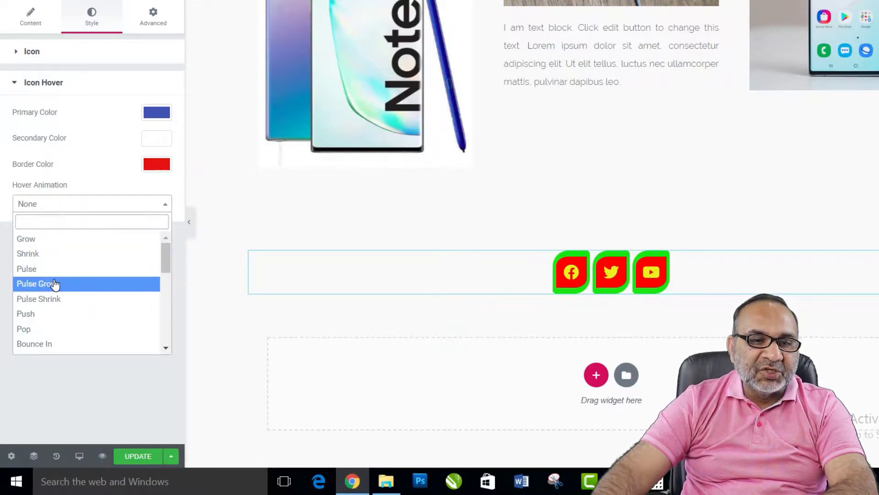
{"action": "scroll", "coordinate": [55, 285], "scroll_direction": "down", "scroll_amount": 3}
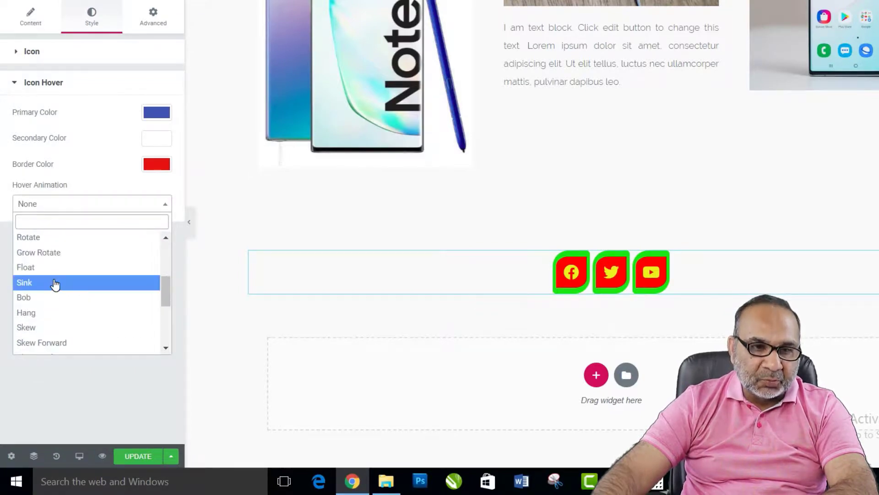
{"action": "left_click", "coordinate": [67, 254]}
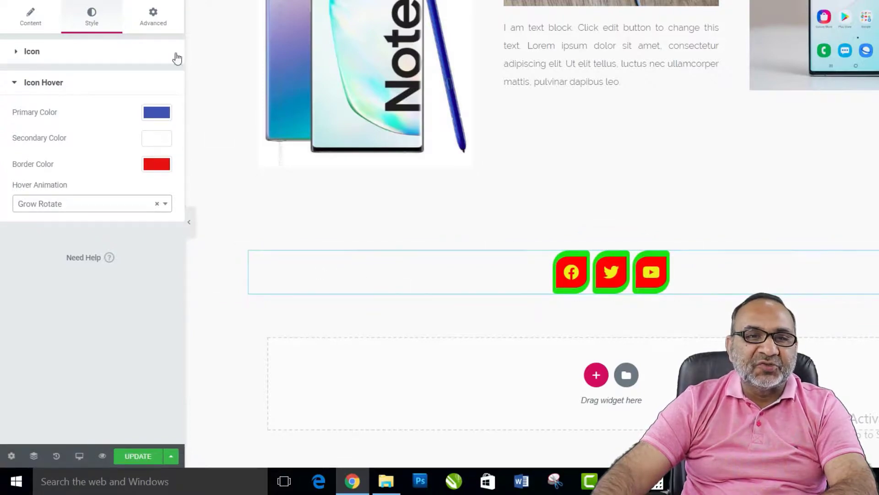
{"action": "left_click", "coordinate": [154, 20]}
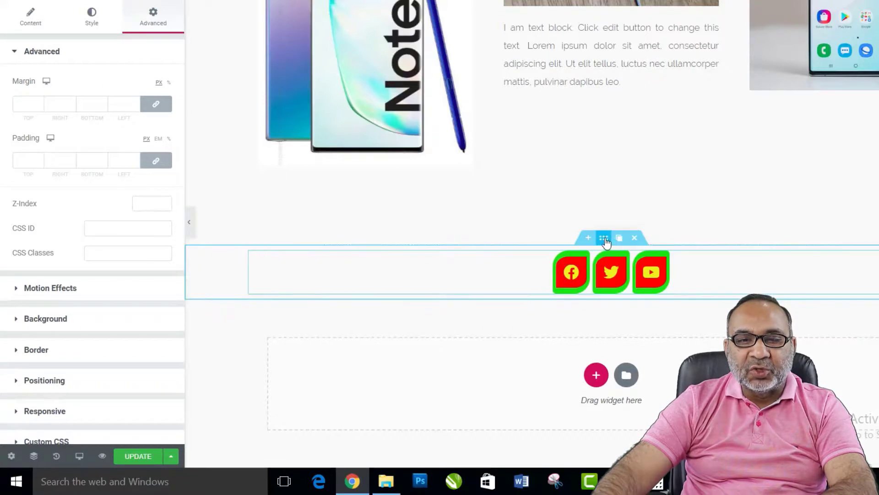
Step: Set the content width of the section holding the social icons to Full Width and enable Stretch Section
{"action": "left_click", "coordinate": [604, 238]}
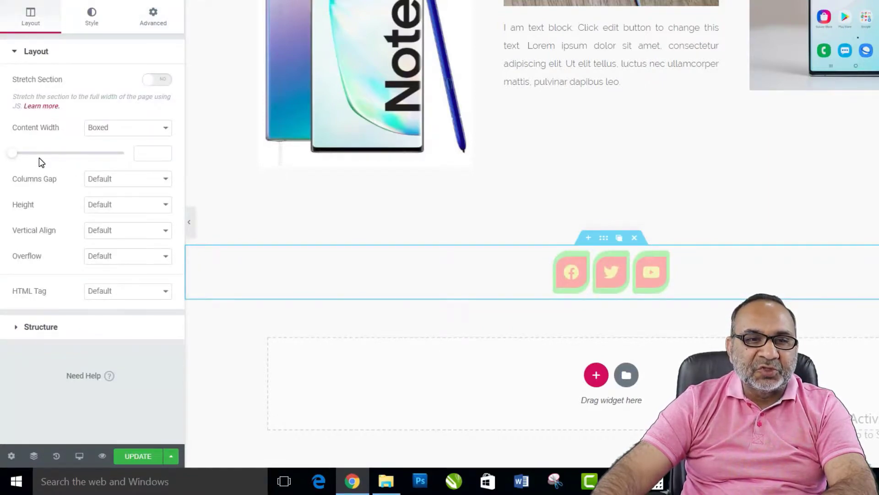
{"action": "left_click", "coordinate": [158, 133]}
{"action": "left_click", "coordinate": [117, 150]}
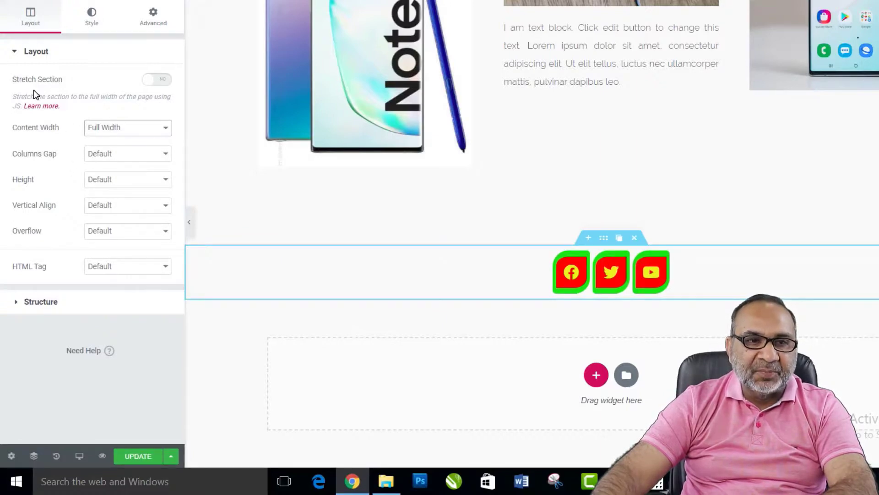
{"action": "left_click", "coordinate": [158, 82]}
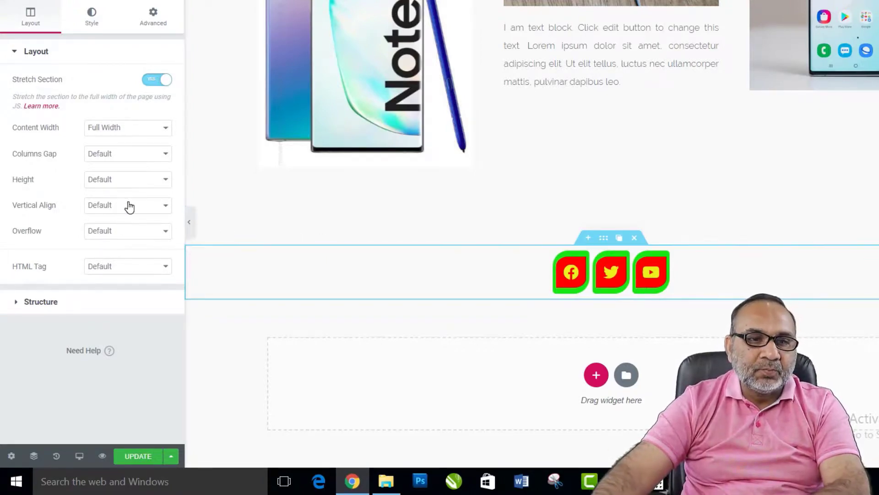
Step: Set the section's height to Min Height with a minimum height of 150 px
{"action": "left_click", "coordinate": [141, 154]}
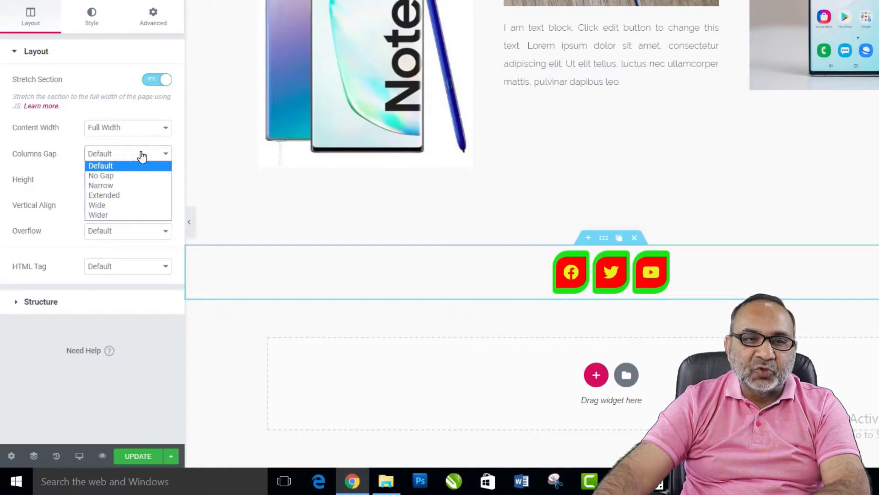
{"action": "left_click", "coordinate": [141, 157]}
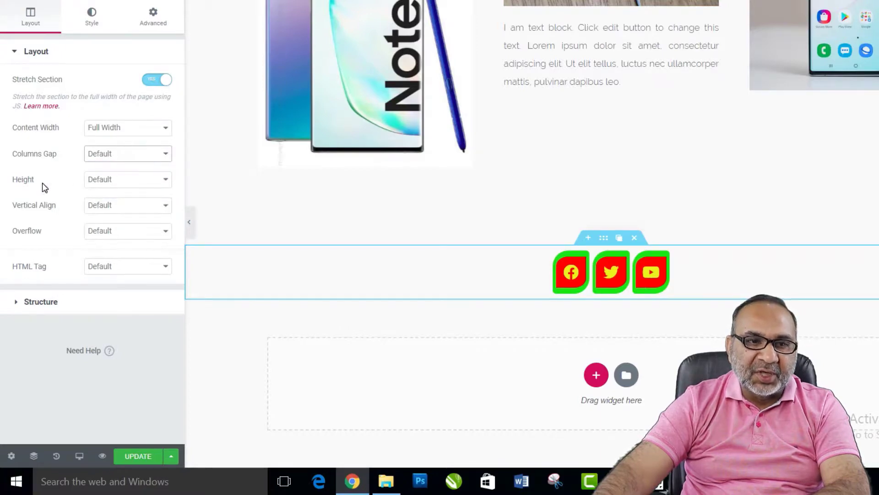
{"action": "left_click", "coordinate": [124, 179]}
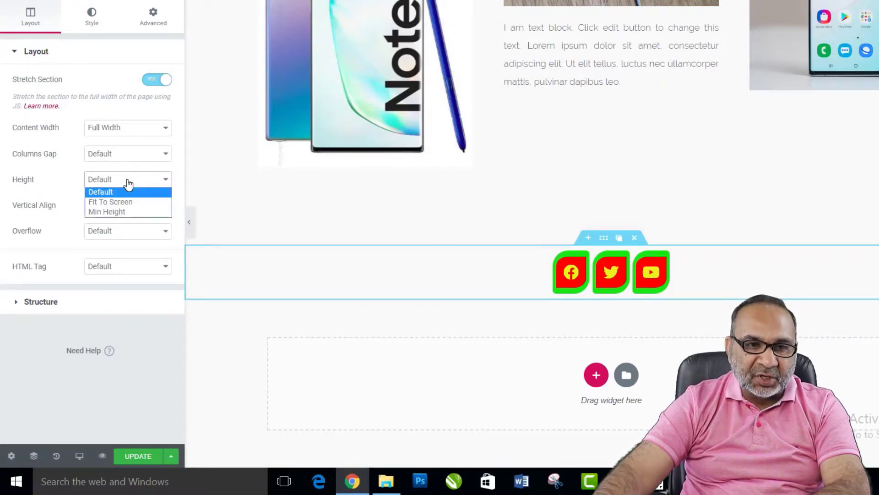
{"action": "left_click", "coordinate": [118, 212]}
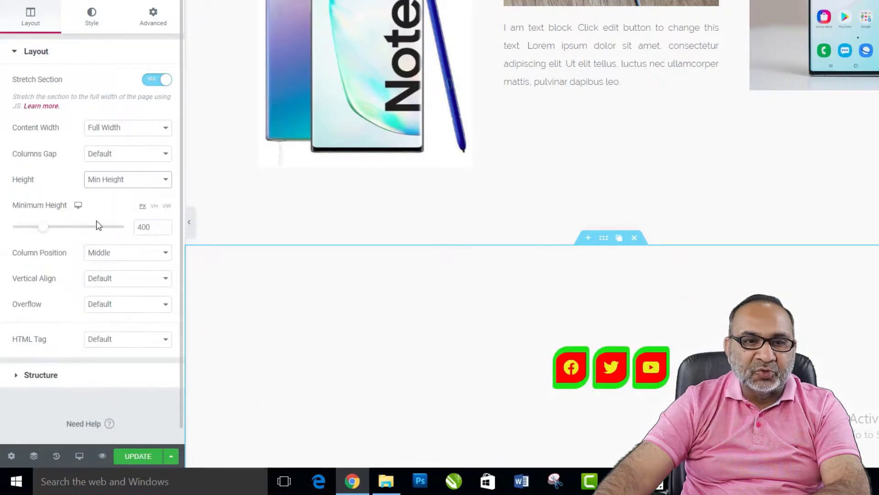
{"action": "left_click", "coordinate": [133, 224]}
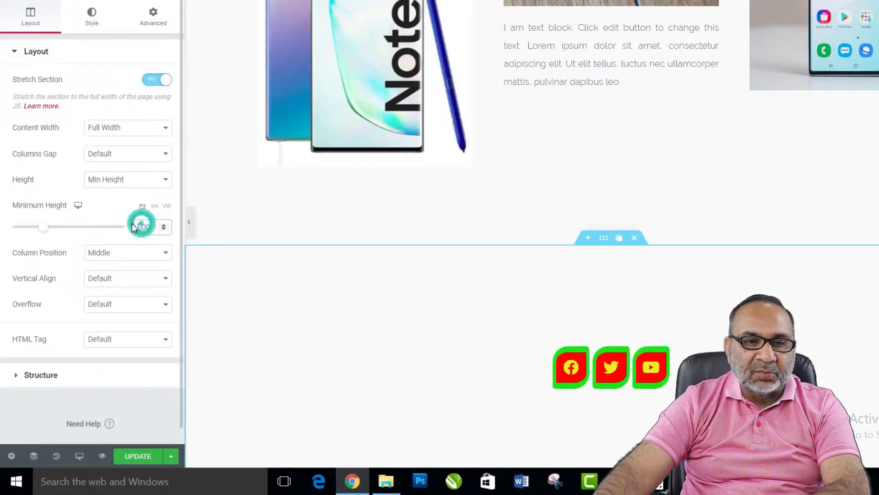
{"action": "type", "text": "1500"}
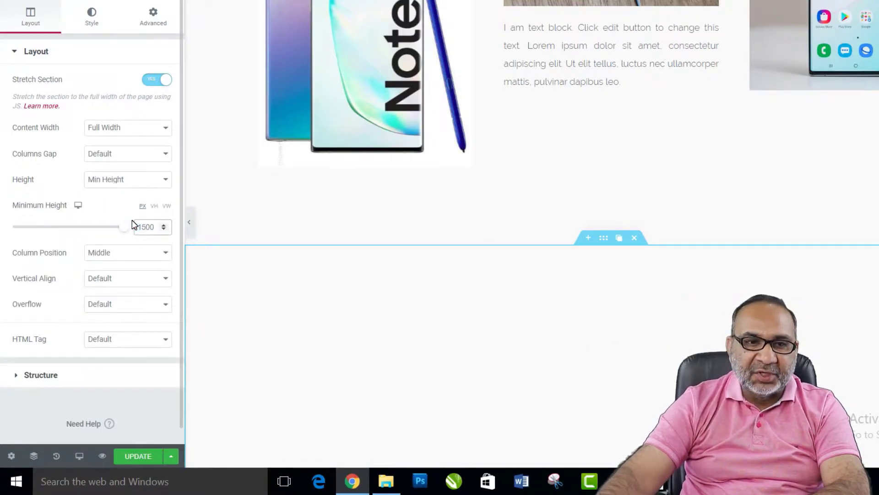
{"action": "key", "text": "BackSpace"}
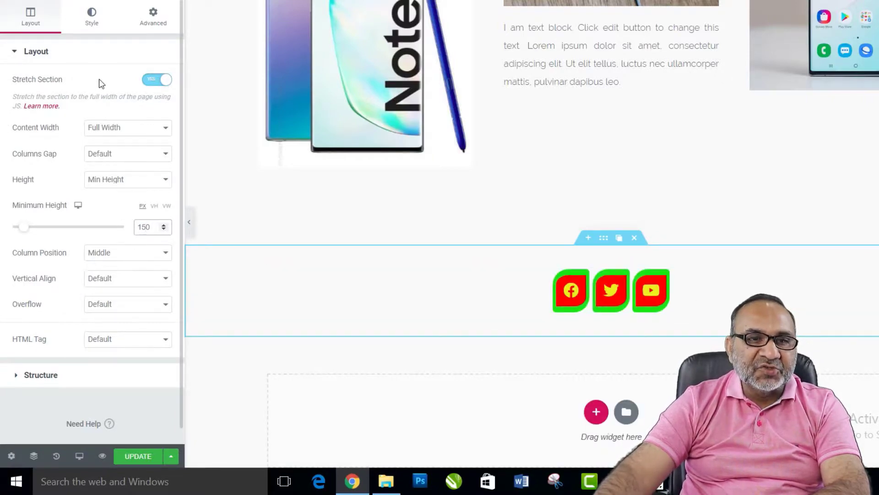
Step: Give the section a gradient background and set its first color to green #91CC1A
{"action": "left_click", "coordinate": [91, 19]}
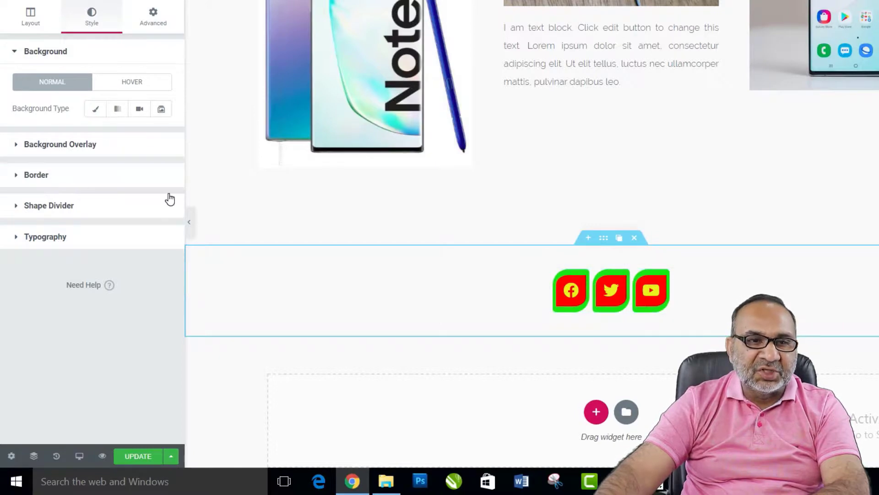
{"action": "left_click", "coordinate": [117, 111]}
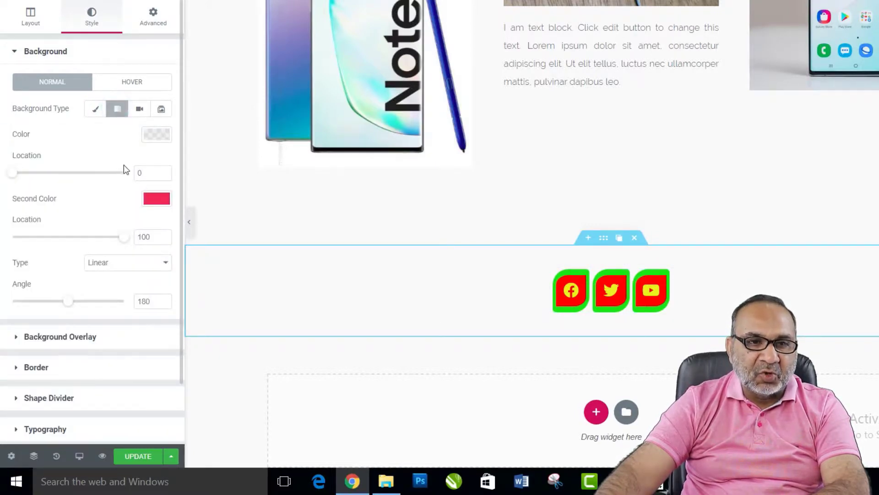
{"action": "left_click", "coordinate": [154, 134]}
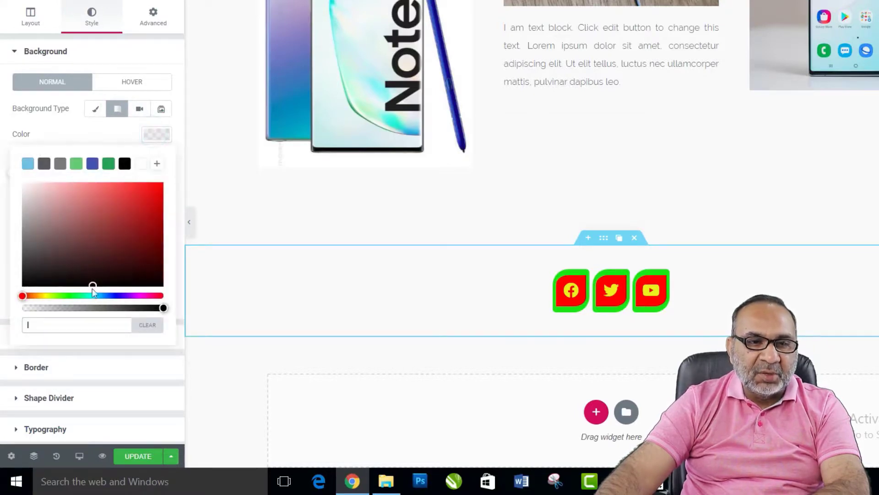
{"action": "left_click", "coordinate": [74, 296]}
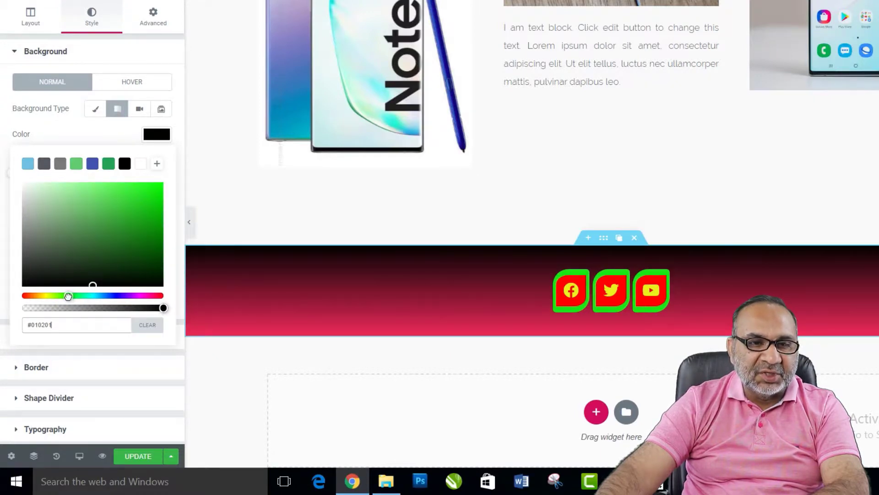
{"action": "mouse_move", "coordinate": [69, 296]}
{"action": "left_mouse_down"}
{"action": "mouse_move", "coordinate": [125, 296]}
{"action": "mouse_move", "coordinate": [25, 298]}
{"action": "mouse_move", "coordinate": [53, 297]}
{"action": "left_mouse_up"}
{"action": "left_click", "coordinate": [145, 202]}
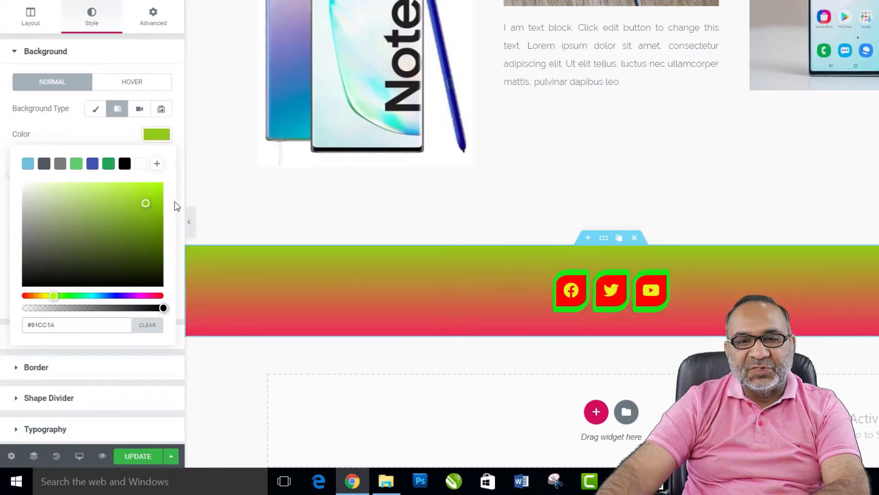
{"action": "left_click", "coordinate": [82, 133]}
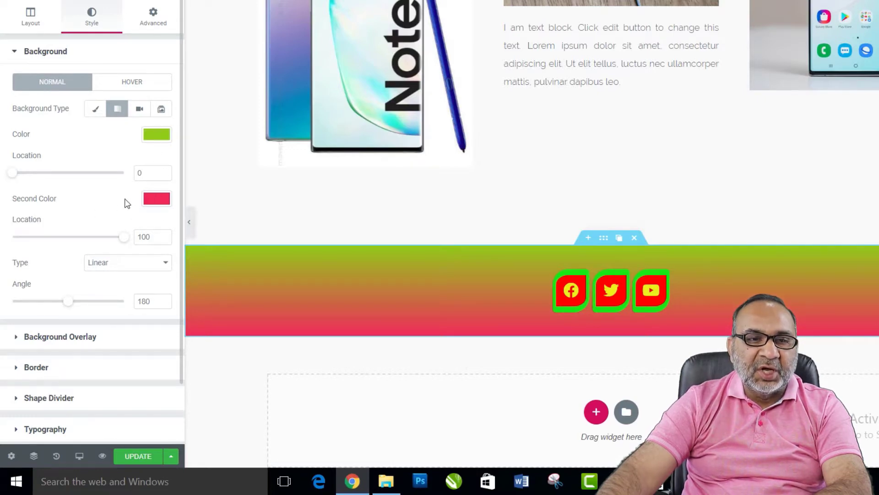
Step: Set the gradient's second color to the preset blue #4054B2
{"action": "left_click", "coordinate": [153, 201]}
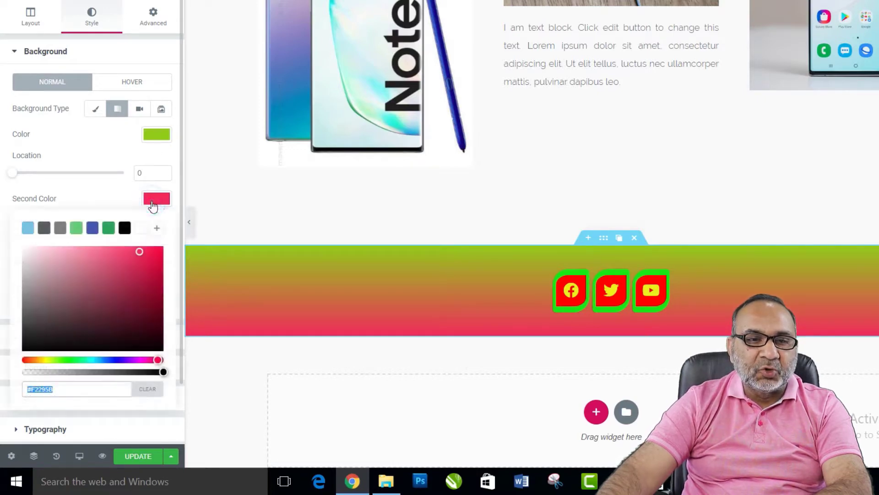
{"action": "left_click", "coordinate": [92, 229]}
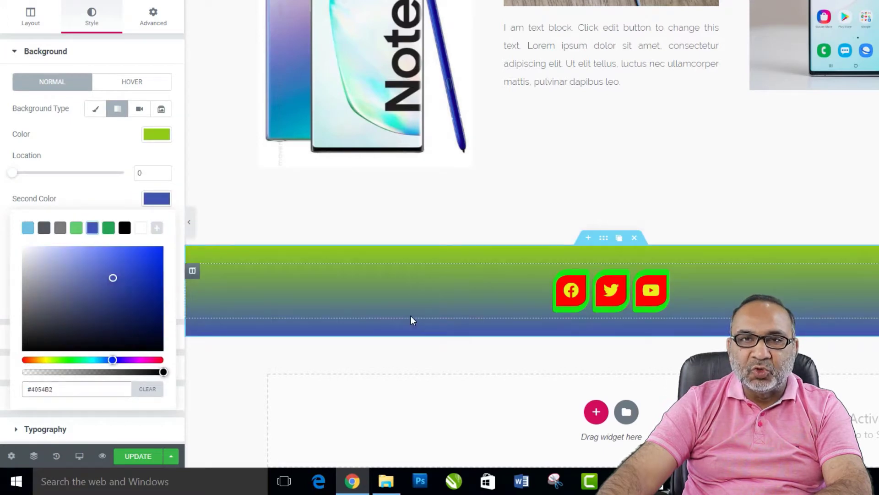
{"action": "left_click", "coordinate": [68, 140]}
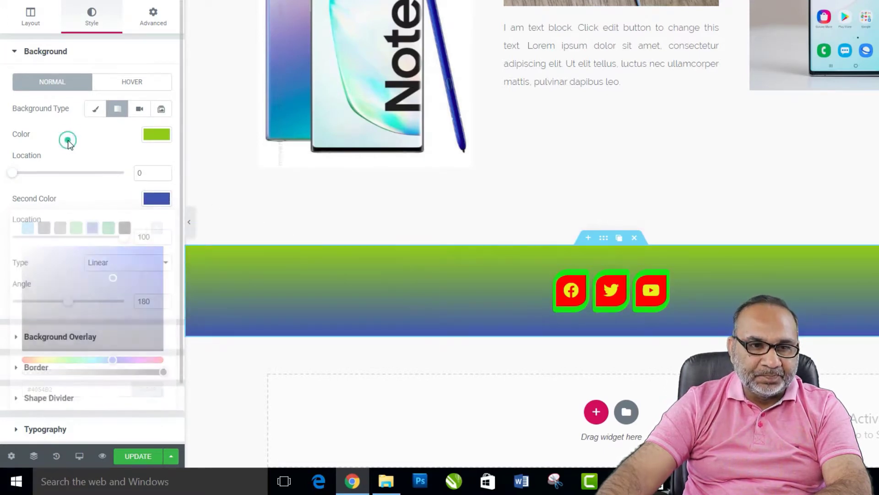
Step: Look through the section's border, layout, background and advanced settings
{"action": "scroll", "coordinate": [90, 147], "scroll_direction": "down", "scroll_amount": 2}
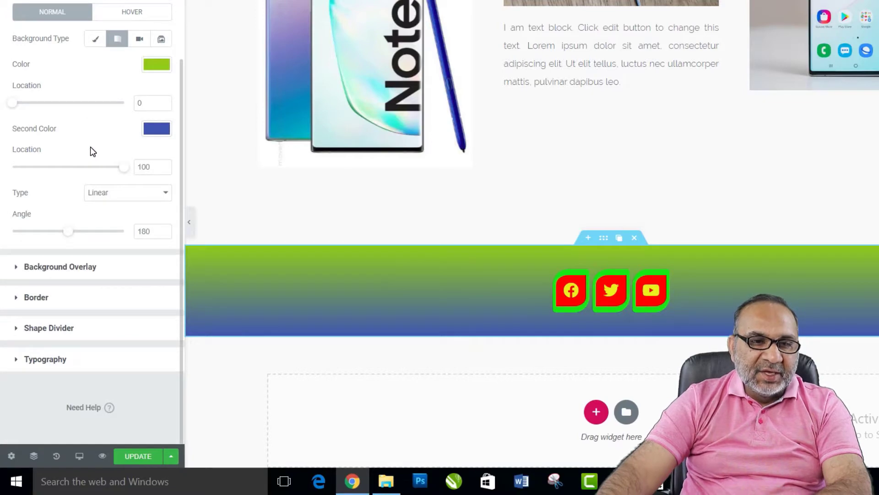
{"action": "left_click", "coordinate": [37, 297]}
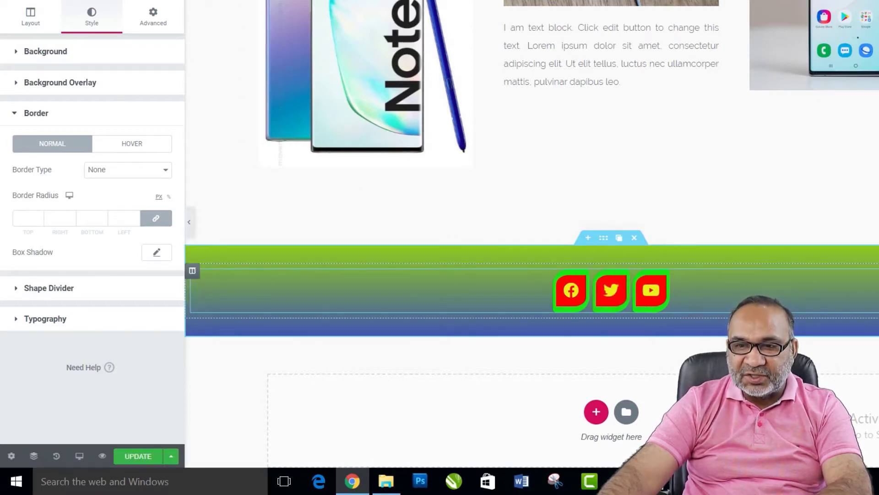
{"action": "left_click", "coordinate": [658, 278]}
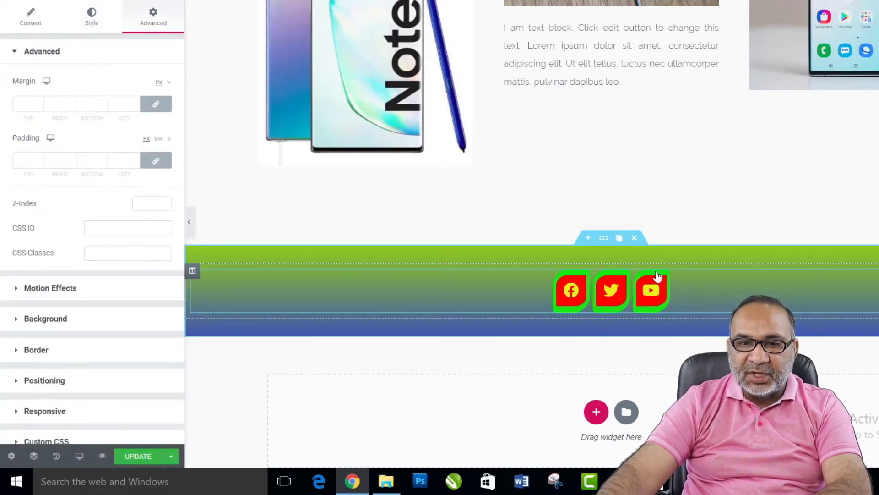
{"action": "left_click", "coordinate": [603, 237]}
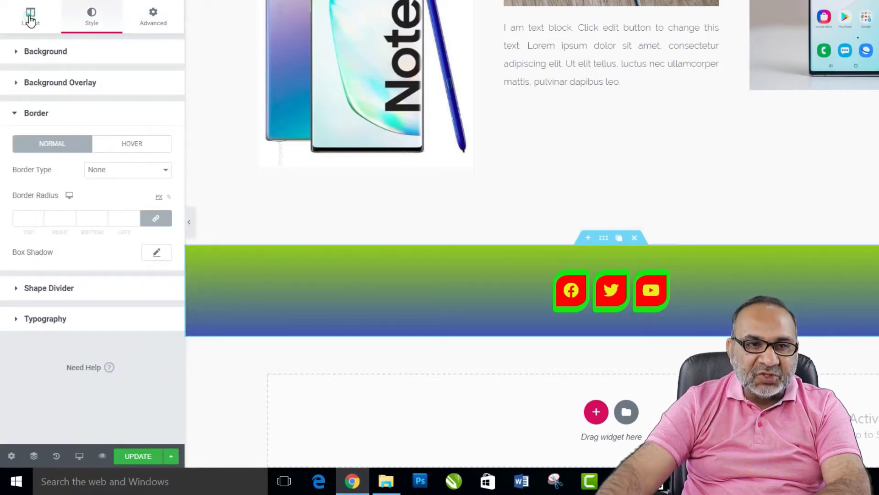
{"action": "left_click", "coordinate": [30, 15]}
{"action": "left_click", "coordinate": [120, 19]}
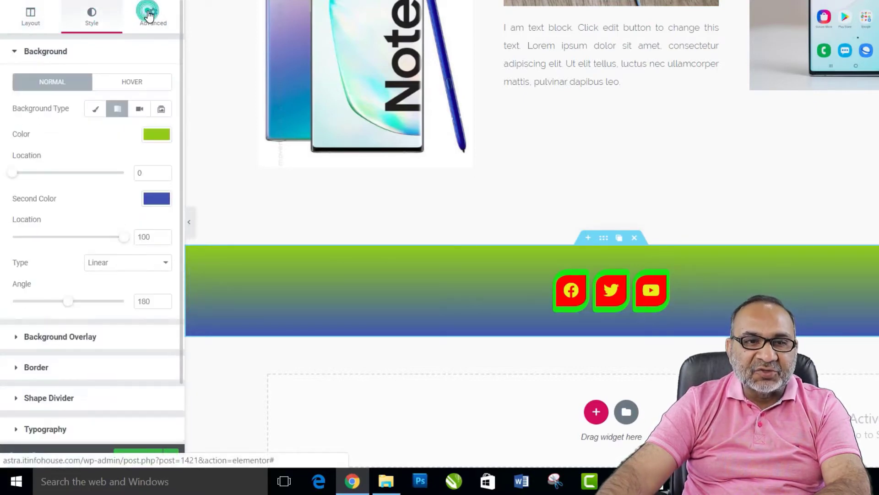
{"action": "left_click", "coordinate": [147, 11]}
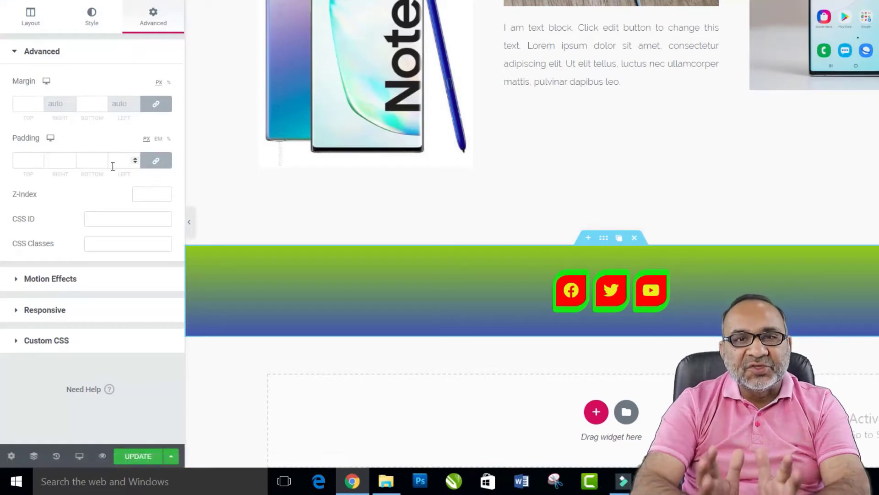